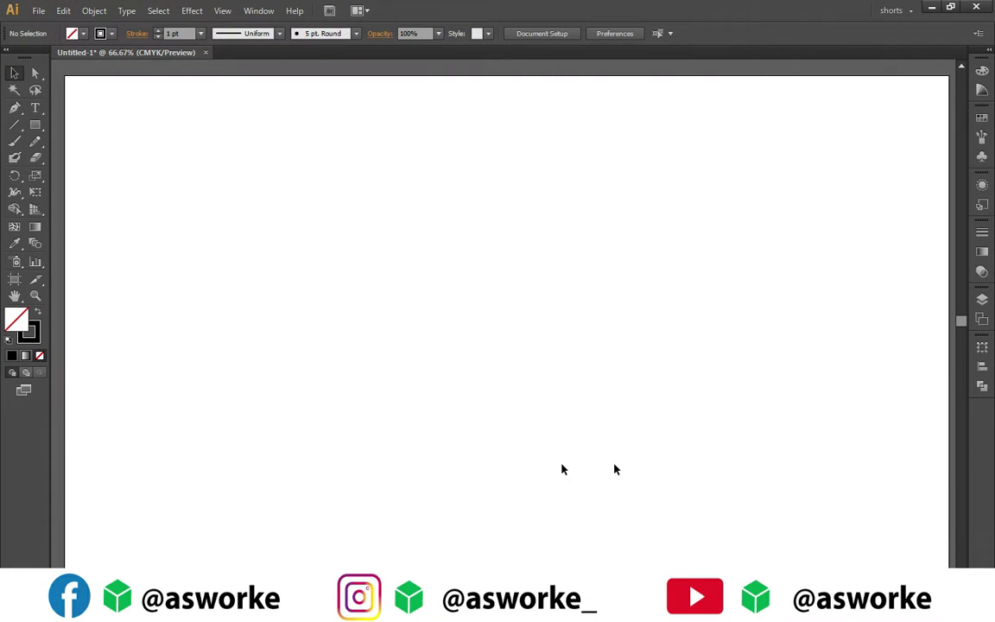
- Draw a large circle, about 795 px across, near the artboard centre with the Ellipse Tool
left_click_drag(35, 128, 104, 146)
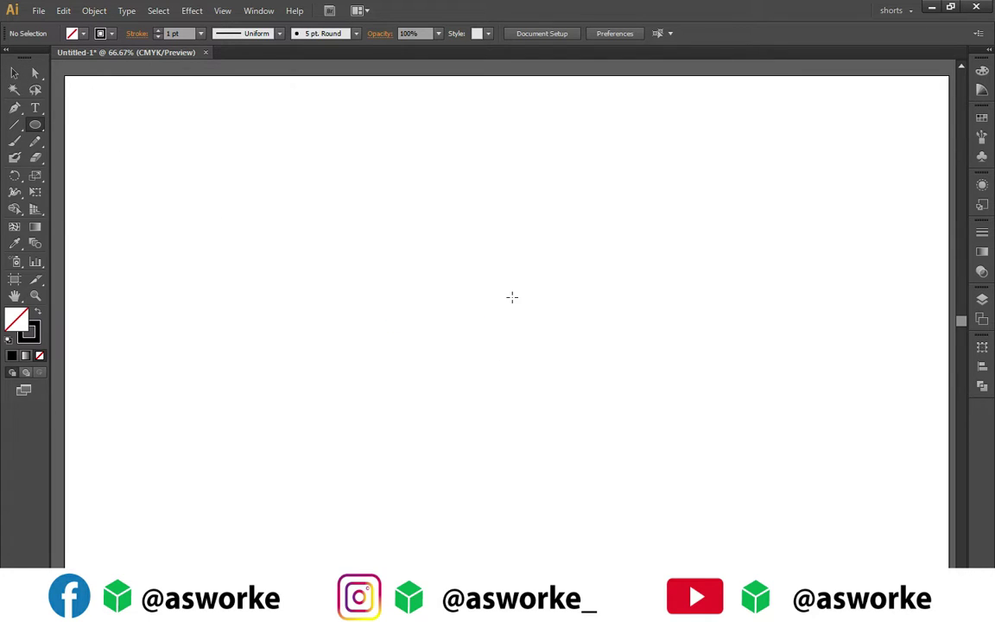
left_click_drag(512, 297, 699, 481)
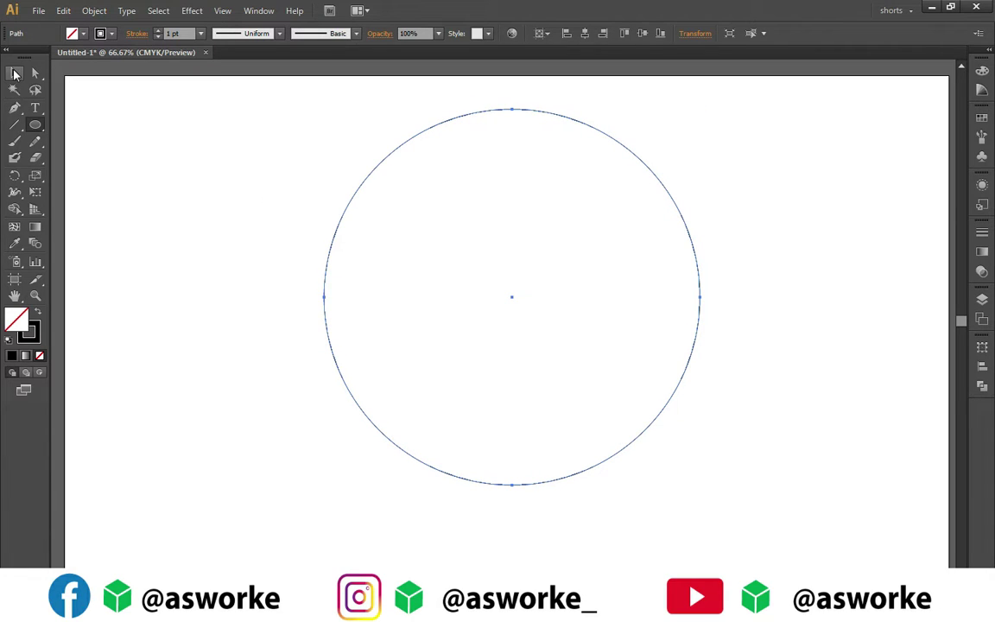
left_click(14, 73)
- Paste a copy of the circle in front and scale it down concentrically to about 651 px
key("ctrl+c")
key("ctrl+f")
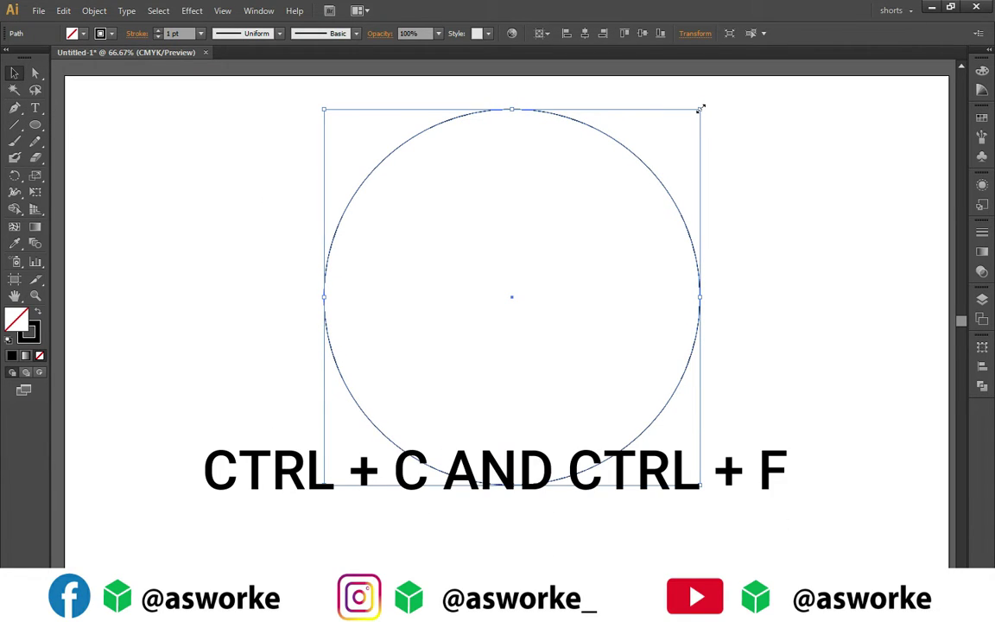
mouse_move(700, 110)
left_mouse_down()
mouse_move(679, 153)
mouse_move(698, 147)
left_mouse_up()
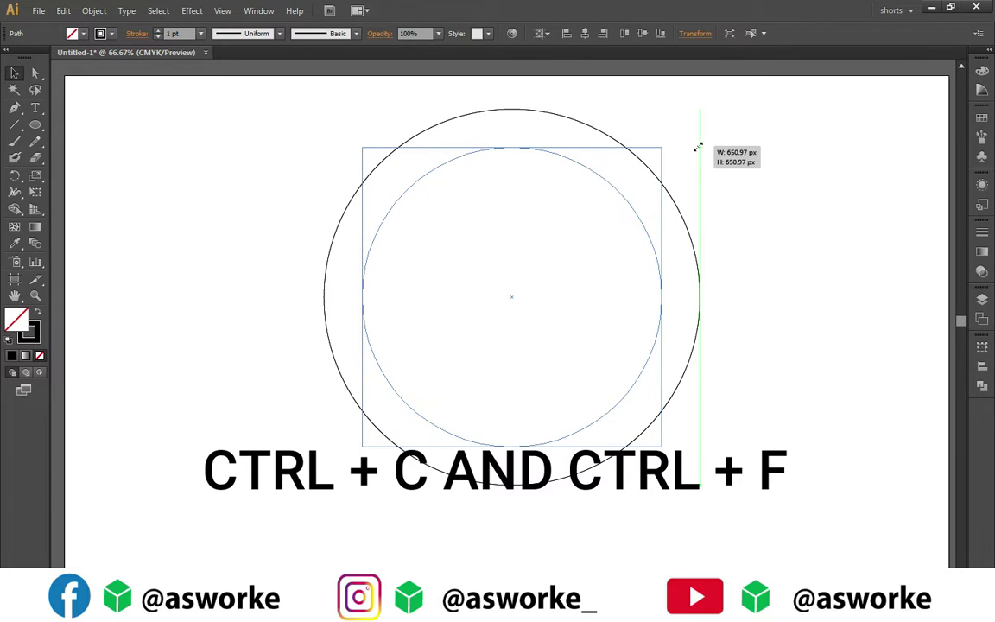
left_click_drag(698, 147, 700, 150)
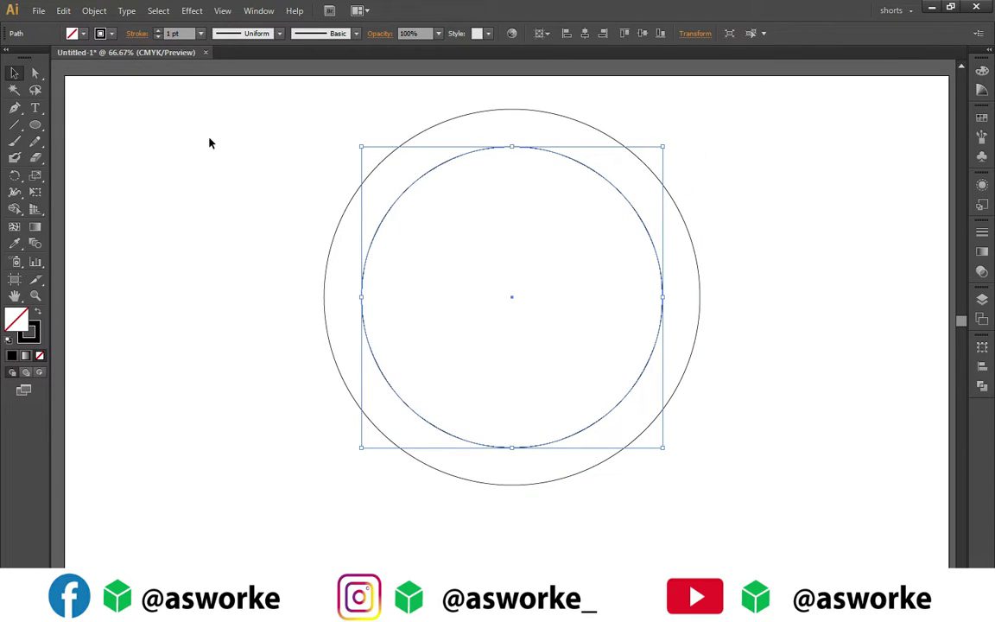
left_click_drag(35, 124, 108, 129)
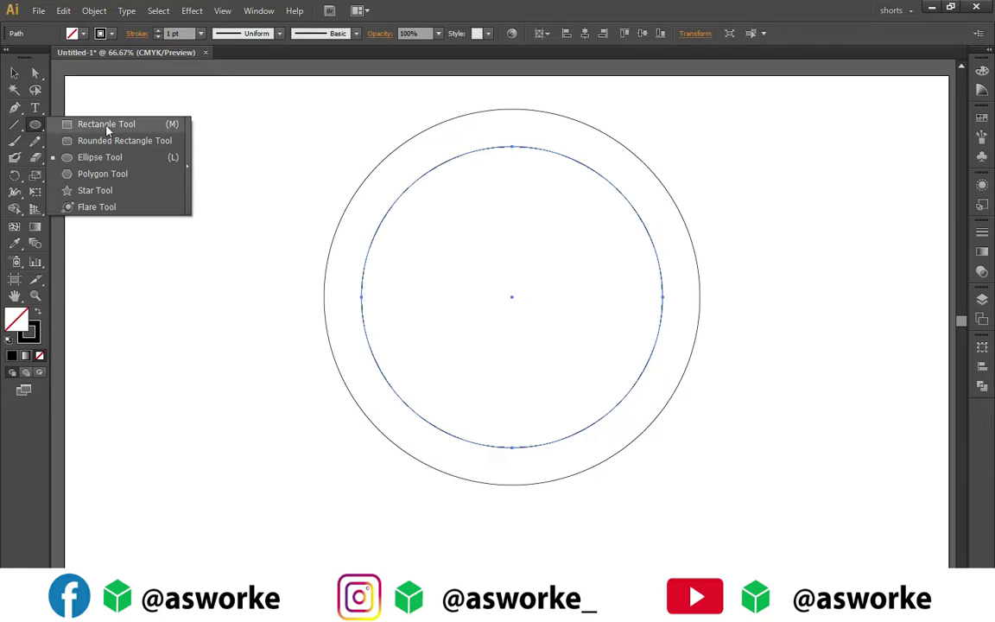
- Draw a thin bar, about 1152 by 81 px, across the top of the ring
left_click(144, 127)
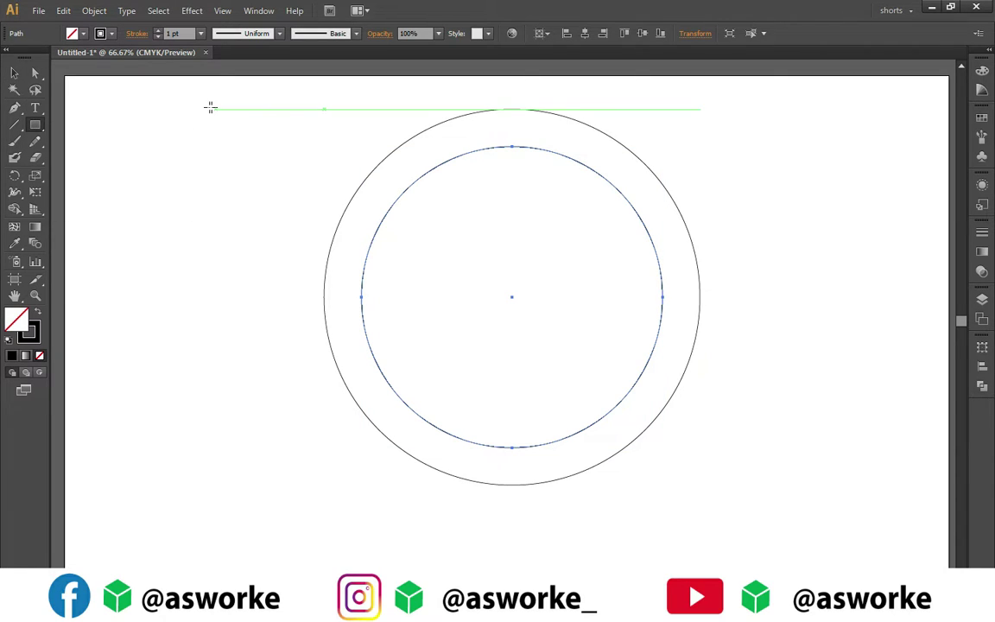
left_click_drag(198, 110, 728, 146)
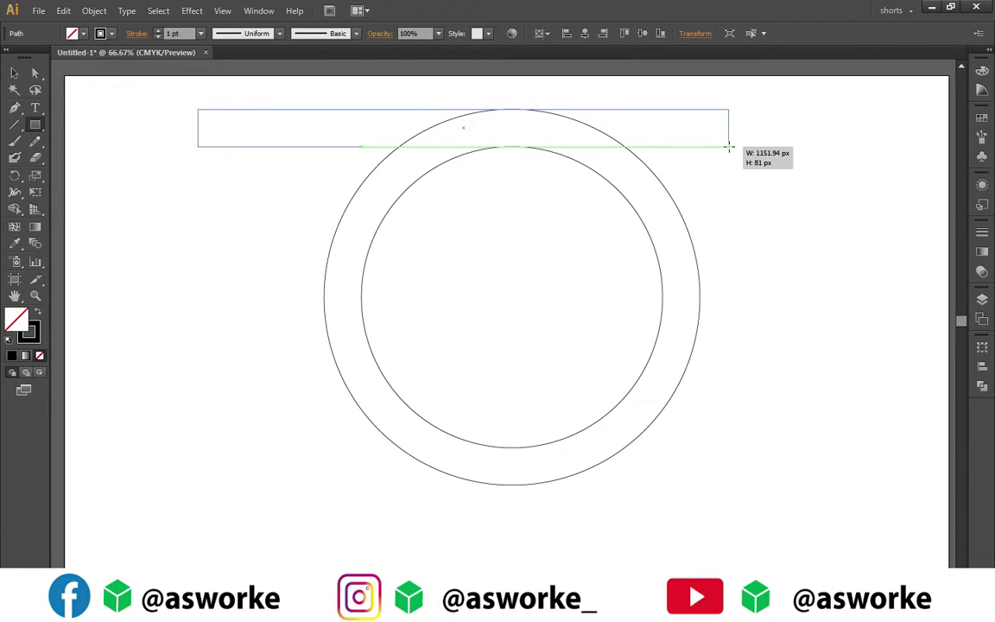
left_click_drag(732, 147, 732, 147)
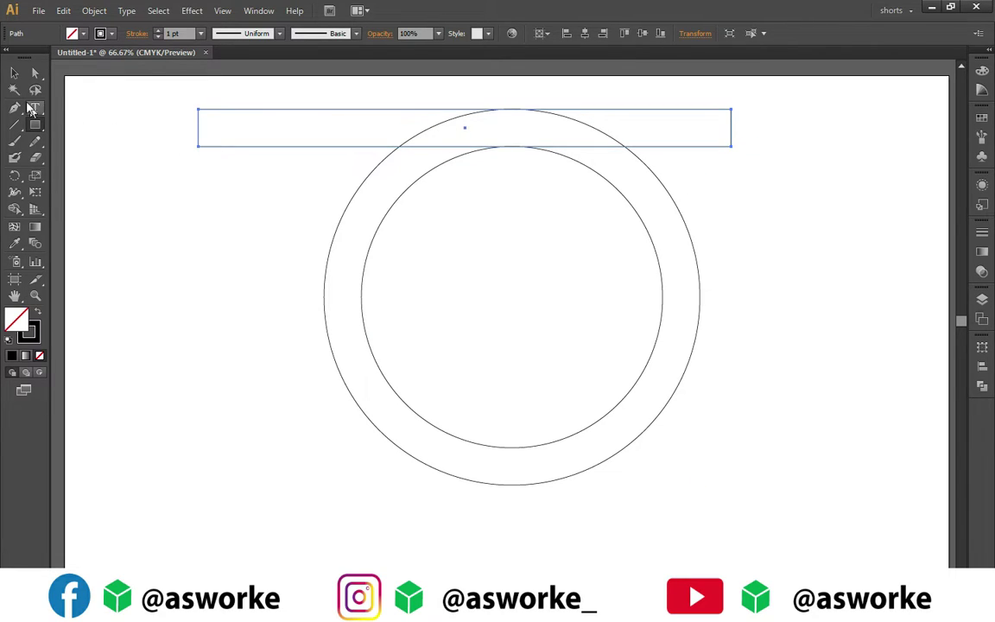
- Align the bar and both circles to Selection and centre them horizontally
left_click_drag(142, 98, 693, 346)
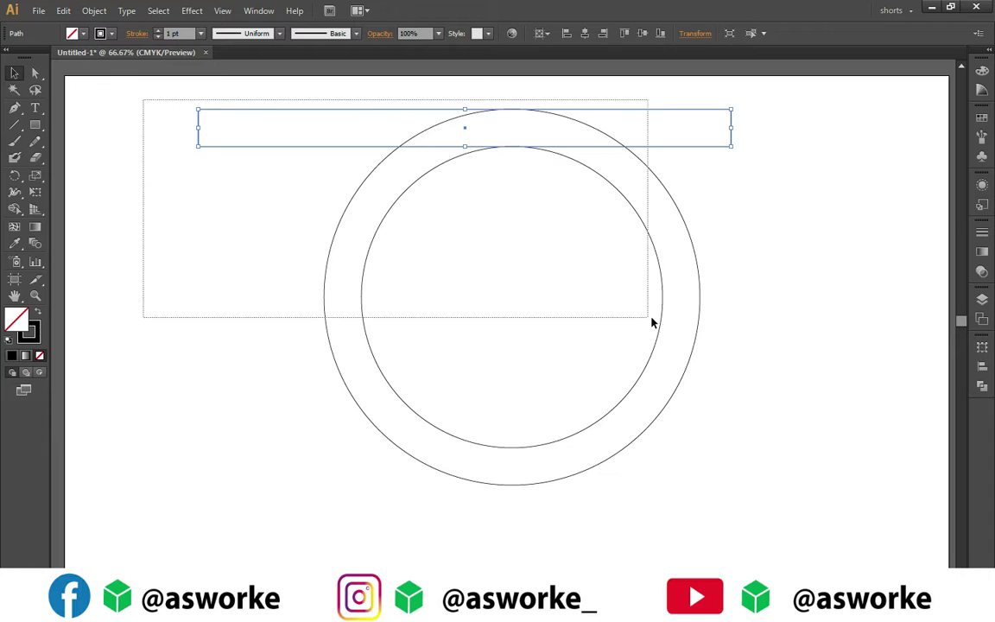
left_click(544, 33)
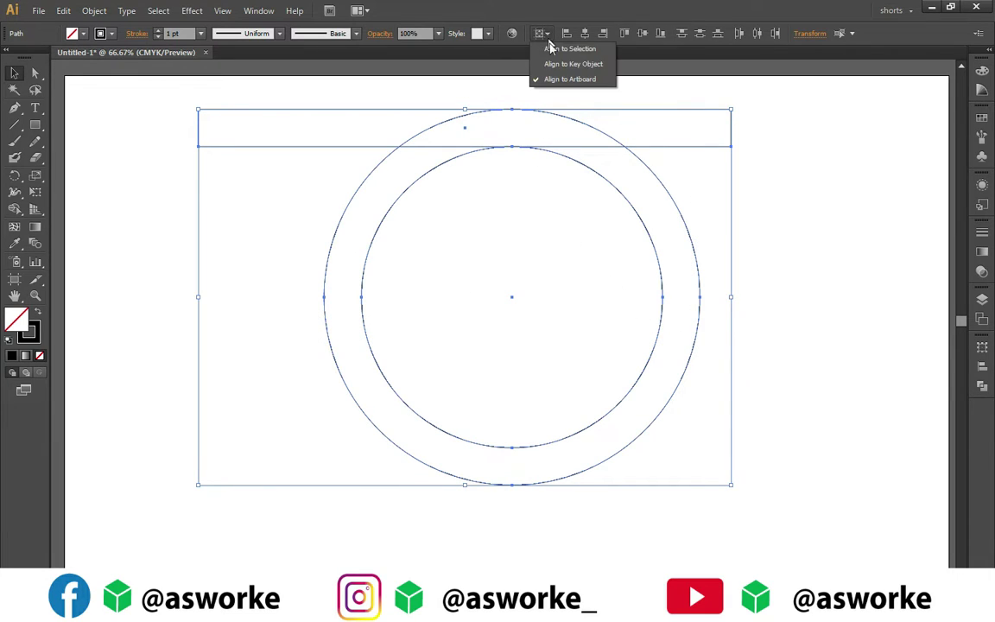
left_click(567, 45)
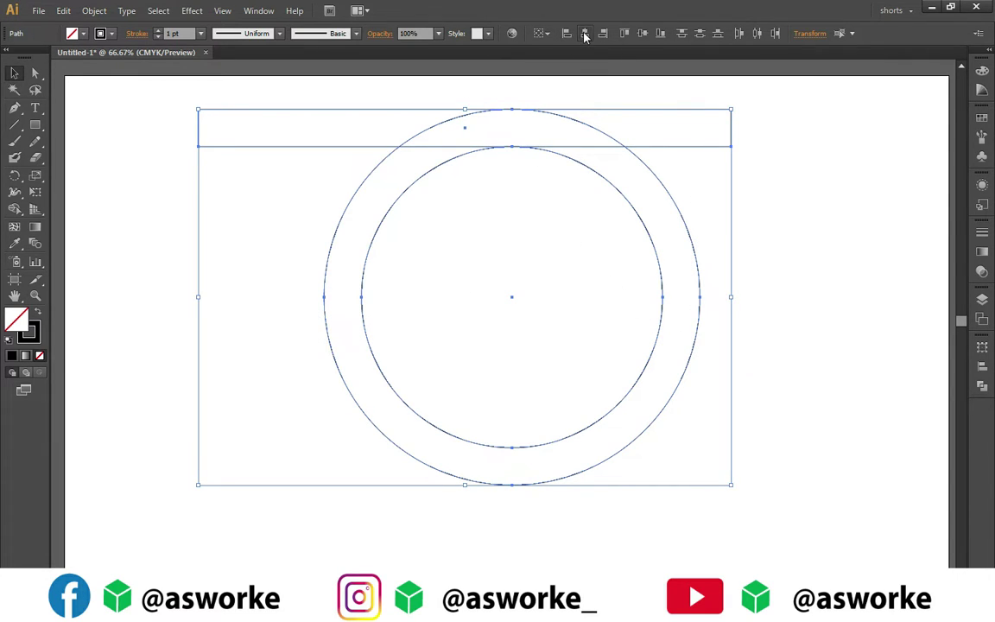
left_click(584, 33)
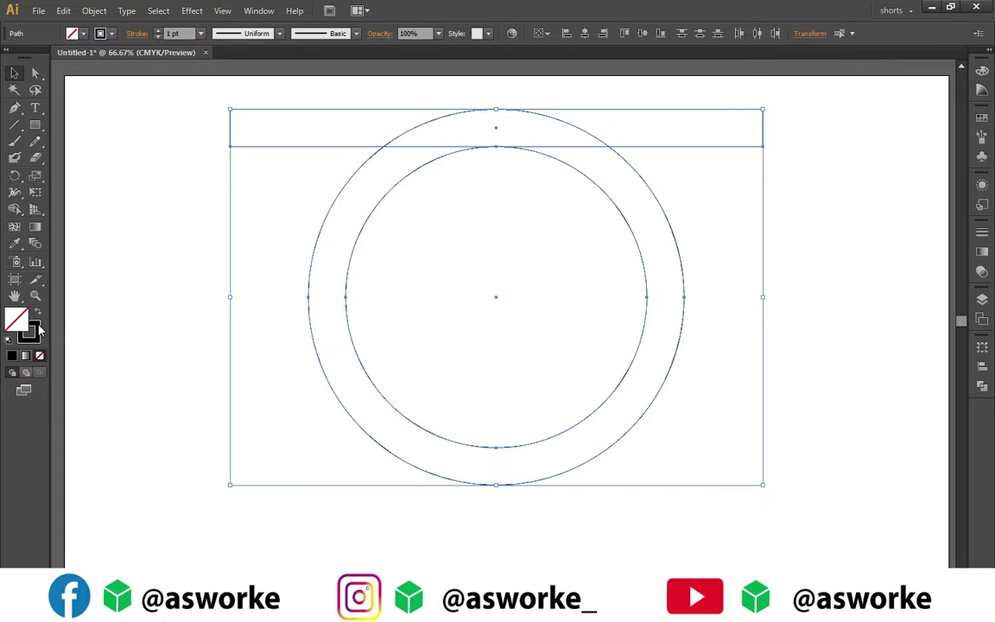
- Duplicate the top bar downward twice, making three stacked bars
left_click(202, 225)
left_click(690, 147)
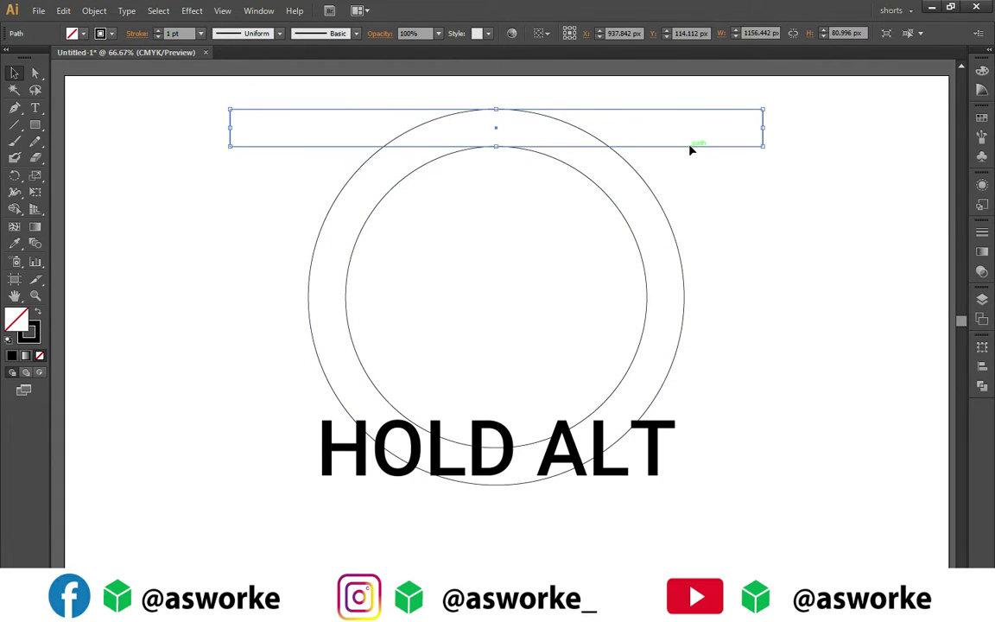
left_click_drag(691, 150, 692, 195)
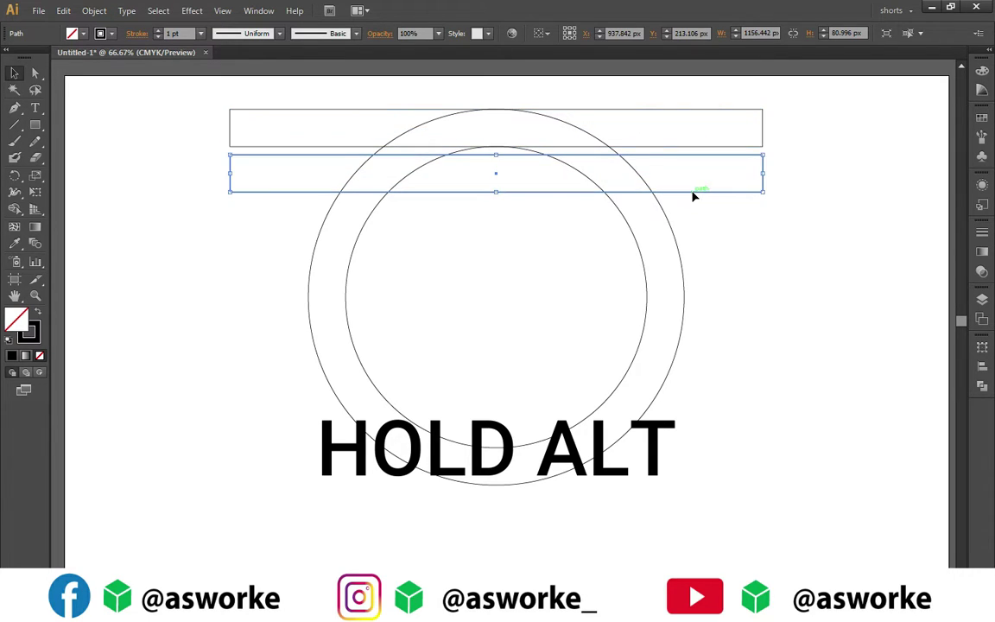
key("ctrl+d")
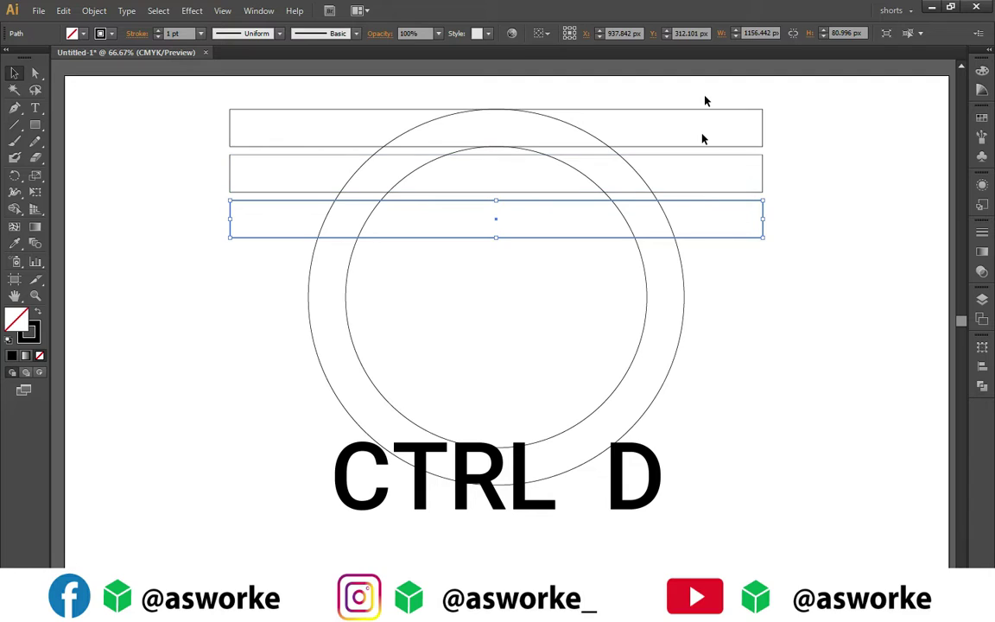
- Copy the bars to the lower half, giving four stripes over each half of the ring
mouse_move(750, 248)
left_mouse_down()
mouse_move(721, 221)
mouse_move(715, 452)
left_mouse_up()
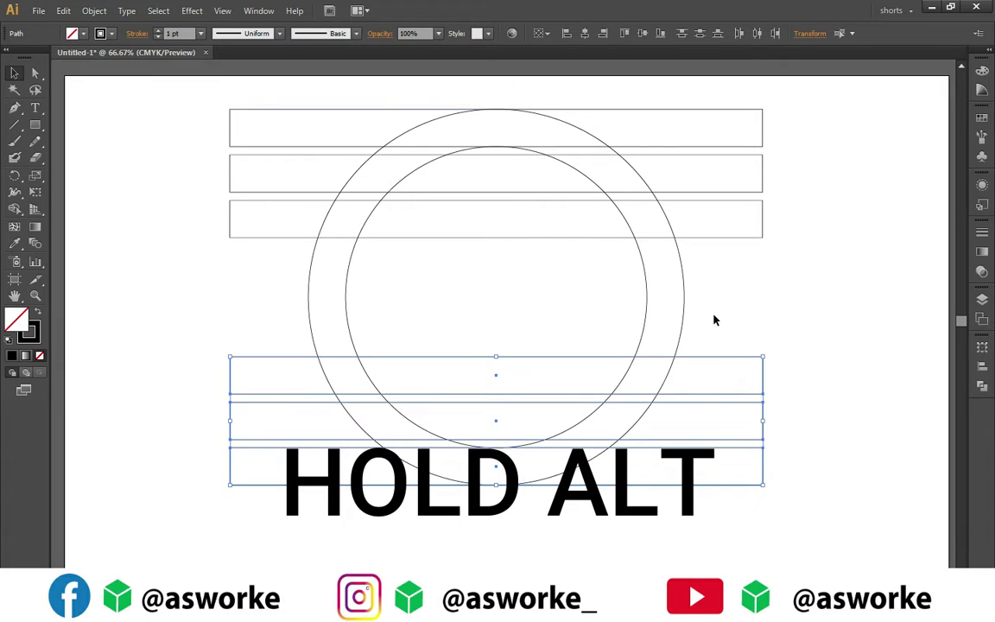
left_click(715, 320)
left_click(721, 237)
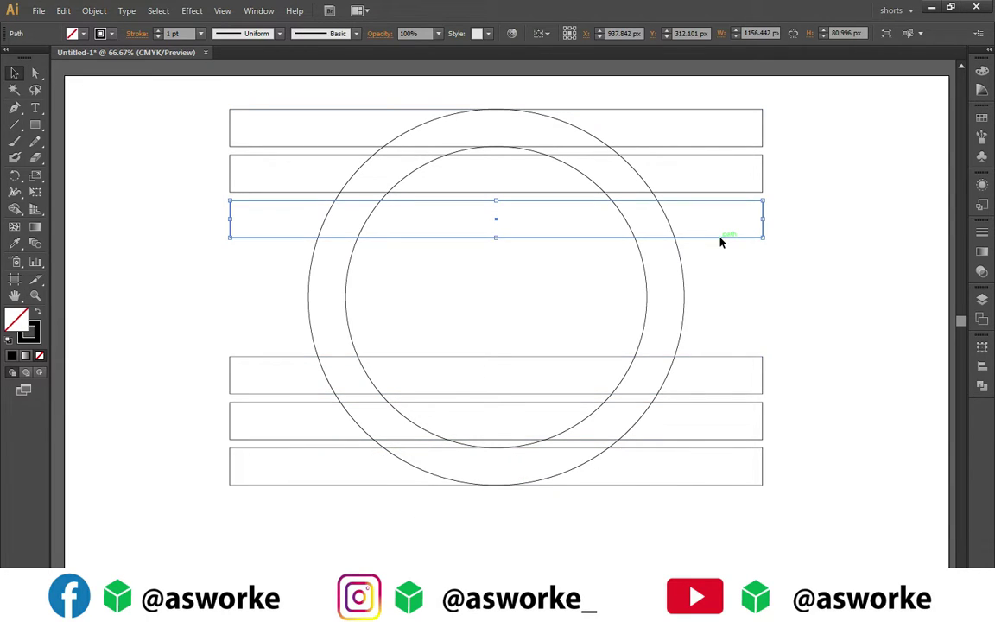
left_click_drag(721, 242, 723, 278)
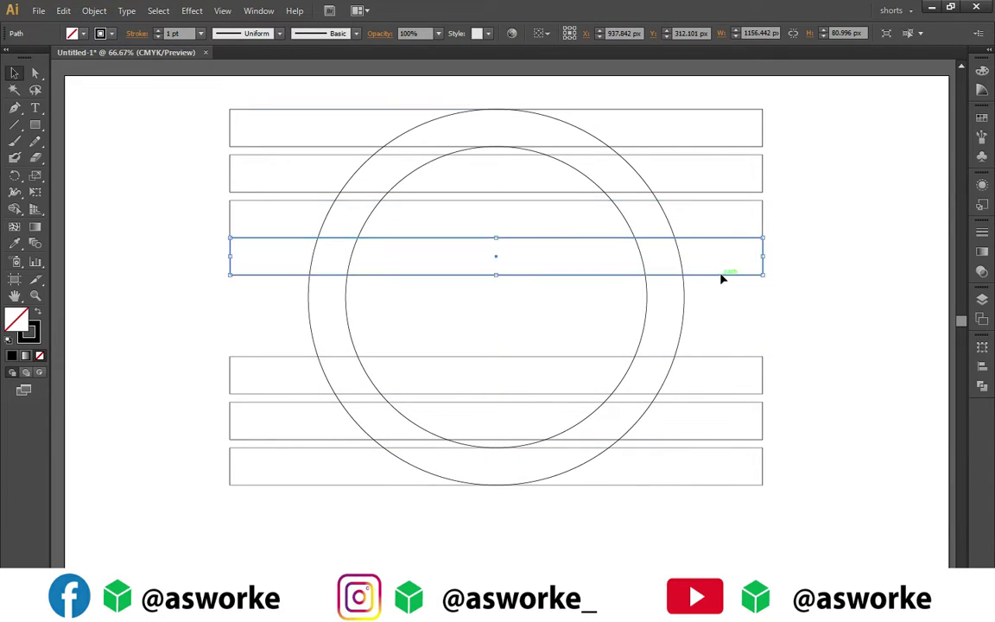
left_click(722, 358)
left_click_drag(722, 357, 723, 324)
- Paste and shrink two successively smaller concentric copies inside the inner circle
left_click(646, 281)
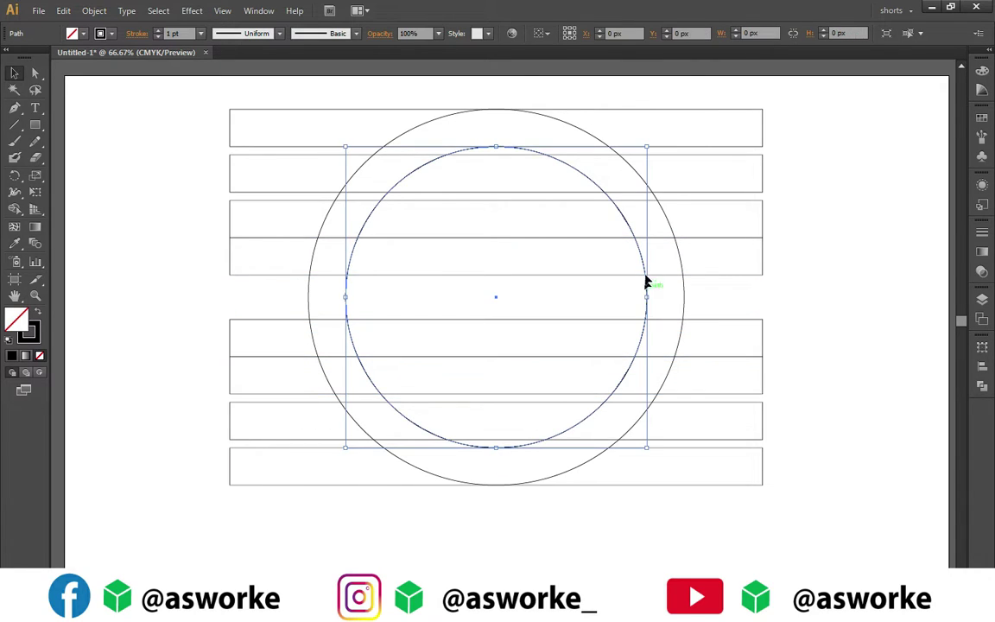
key("ctrl+c")
key("ctrl+f")
left_click_drag(645, 148, 642, 157)
key("ctrl+c")
key("ctrl+f")
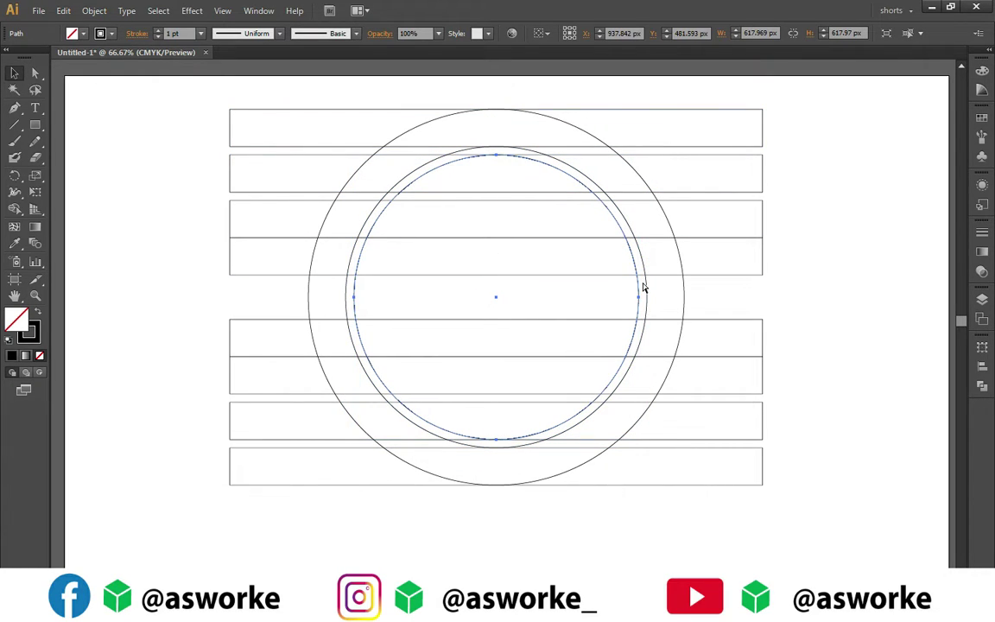
left_click(643, 284)
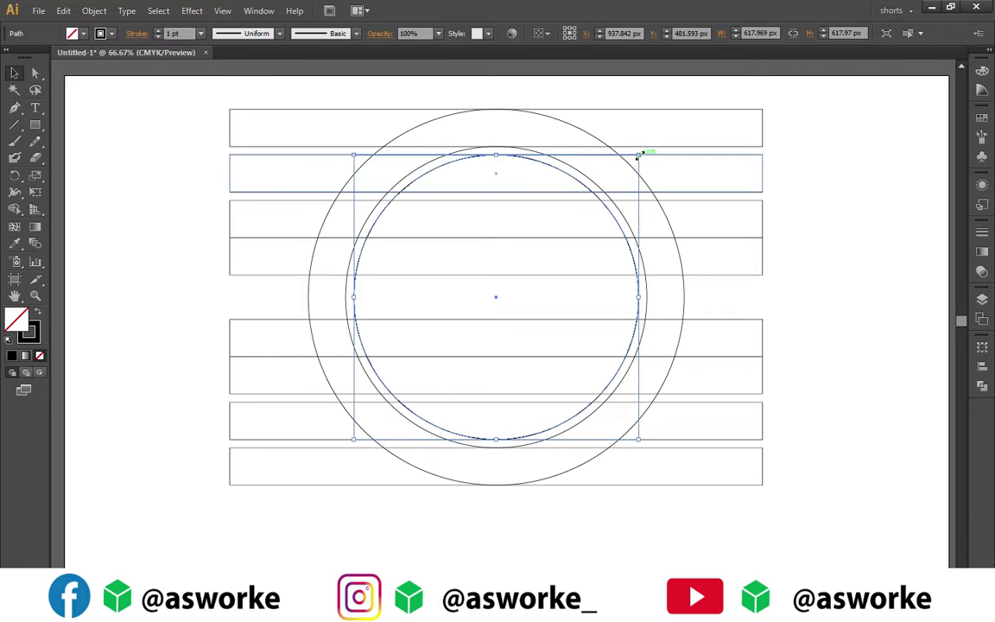
left_click_drag(639, 156, 618, 194)
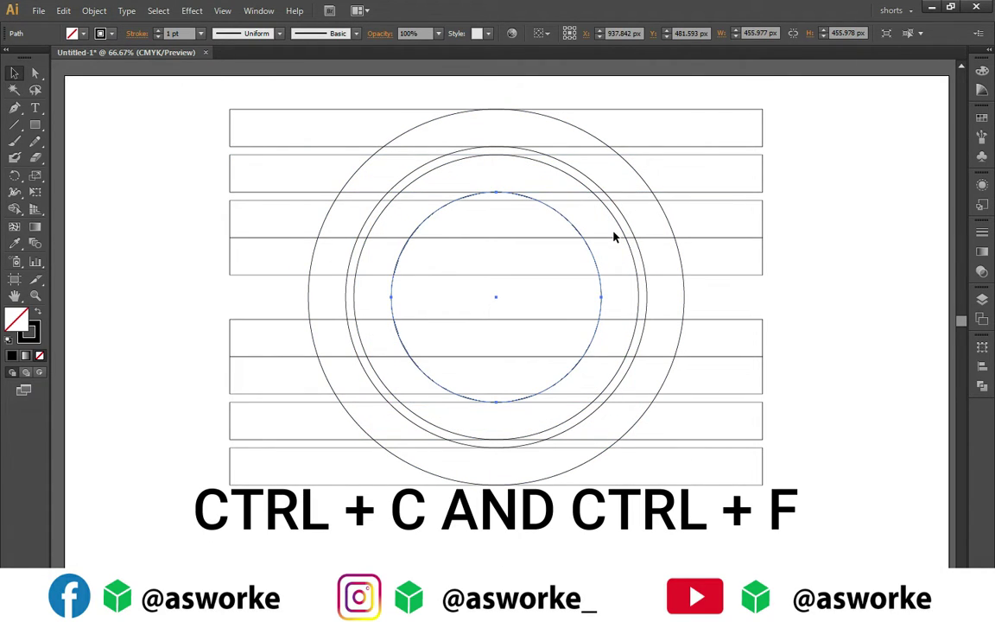
- Add two more smaller concentric circles, ending with an innermost circle about 258 px across
key("ctrl+c")
key("ctrl+f")
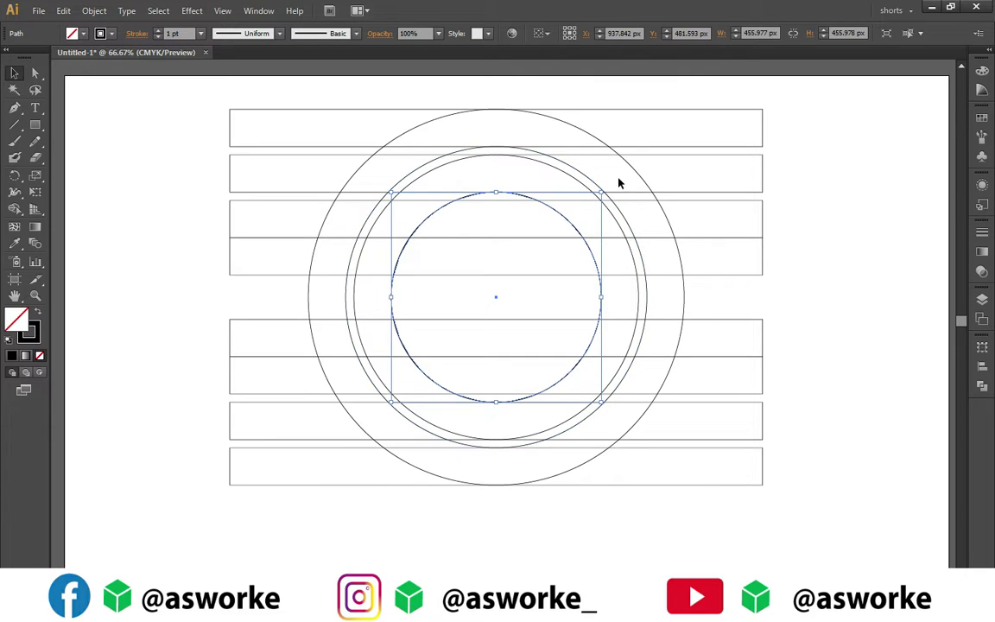
left_click_drag(600, 195, 597, 204)
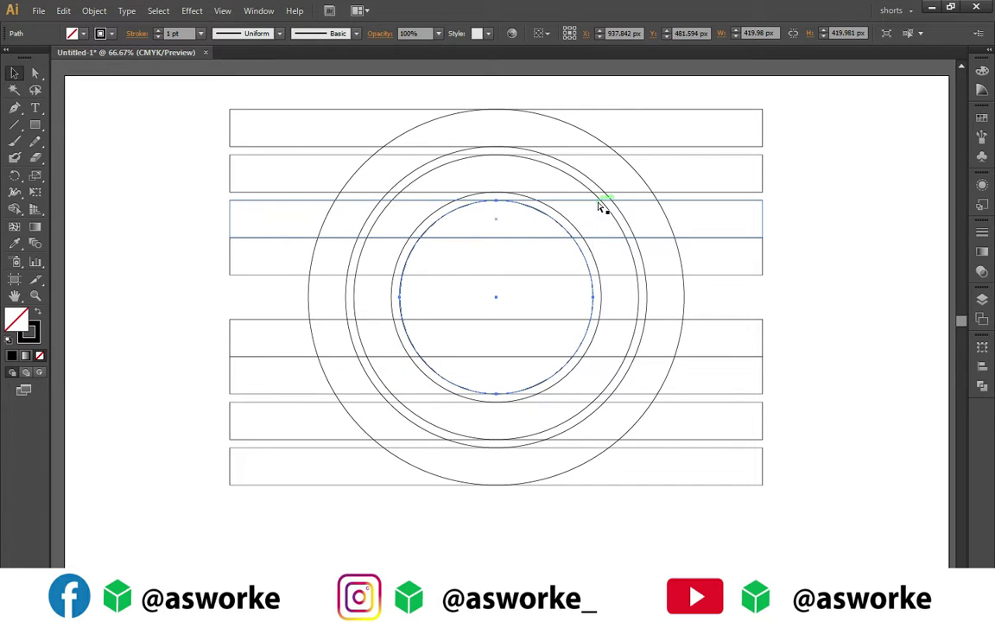
left_click(598, 199)
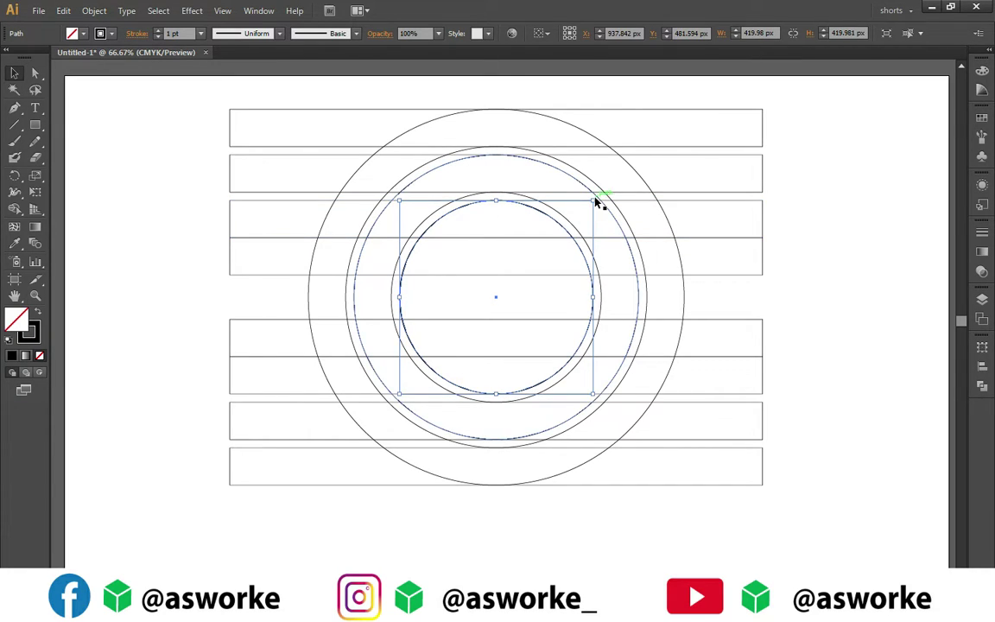
key("ctrl+c")
key("ctrl+f")
left_click_drag(590, 200, 574, 240)
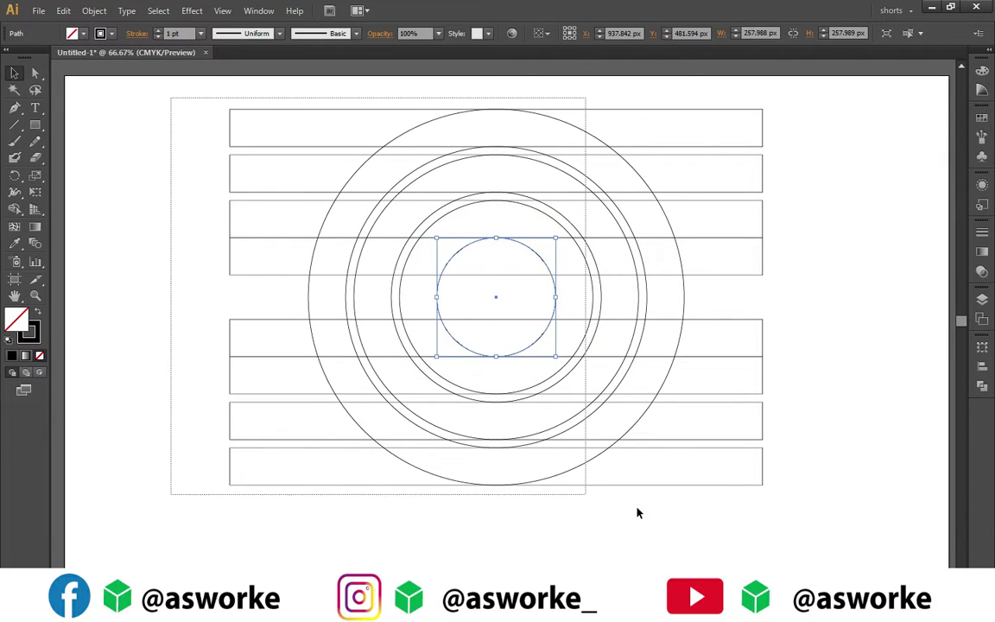
- Alt-drag a backup copy of the circles-and-bars artwork beside the artboard, then reselect the original
left_click_drag(268, 256, 761, 516)
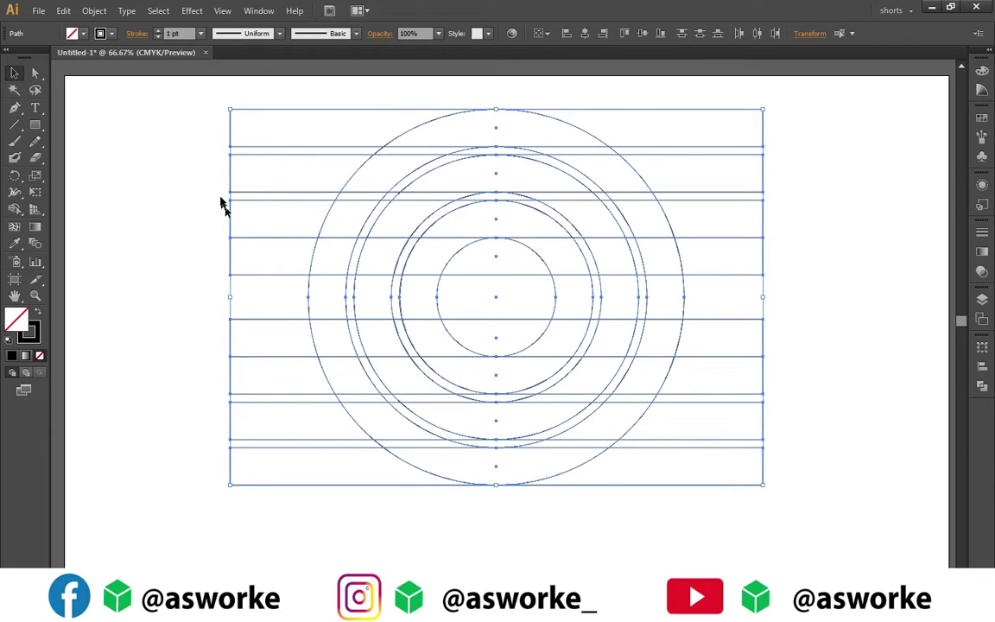
right_click(376, 170)
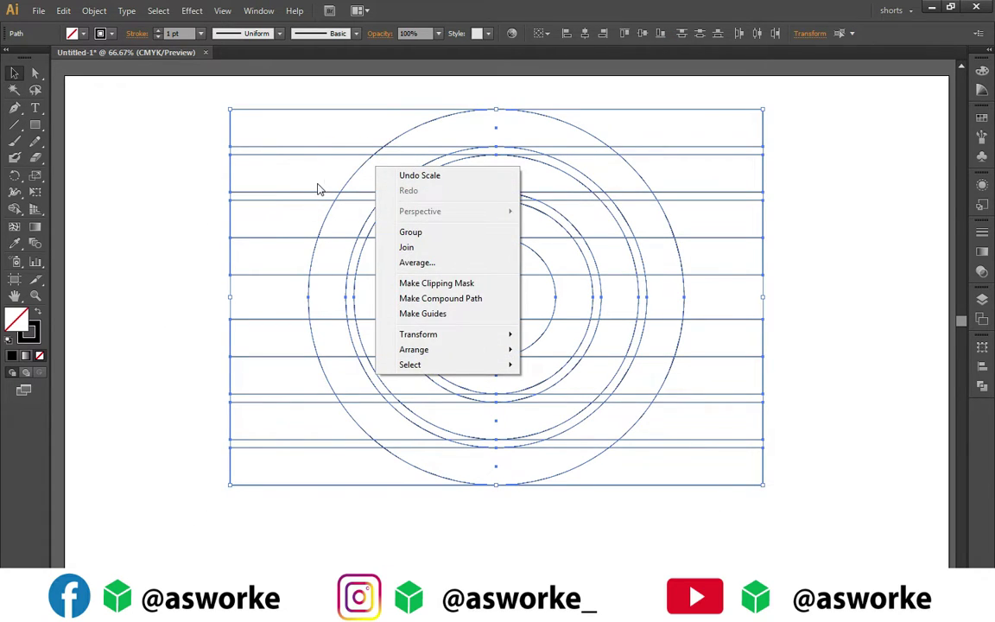
key("Escape")
scroll(209, 171, "down", 3)
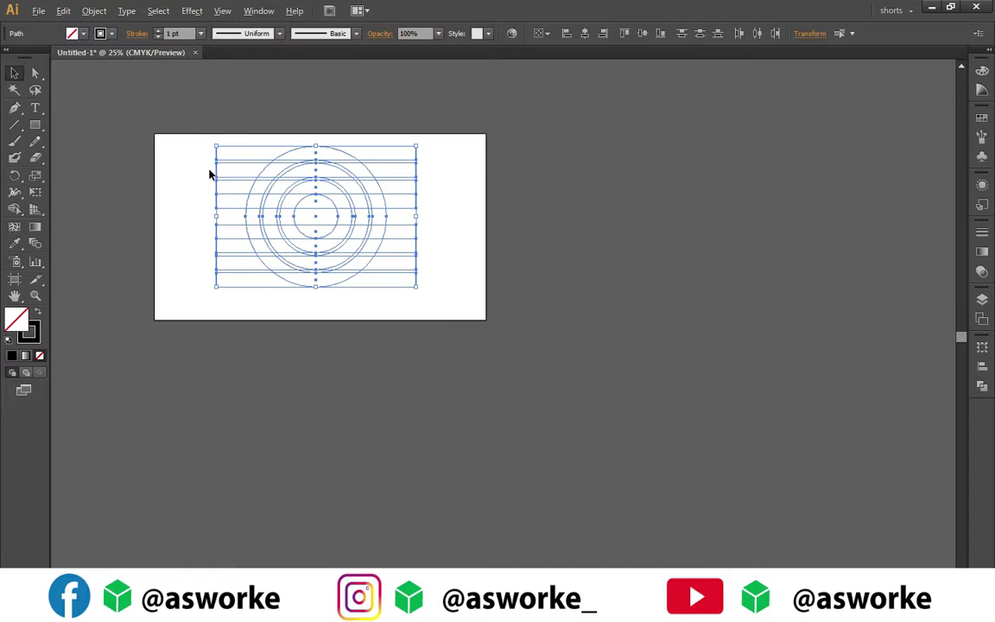
left_click(333, 192)
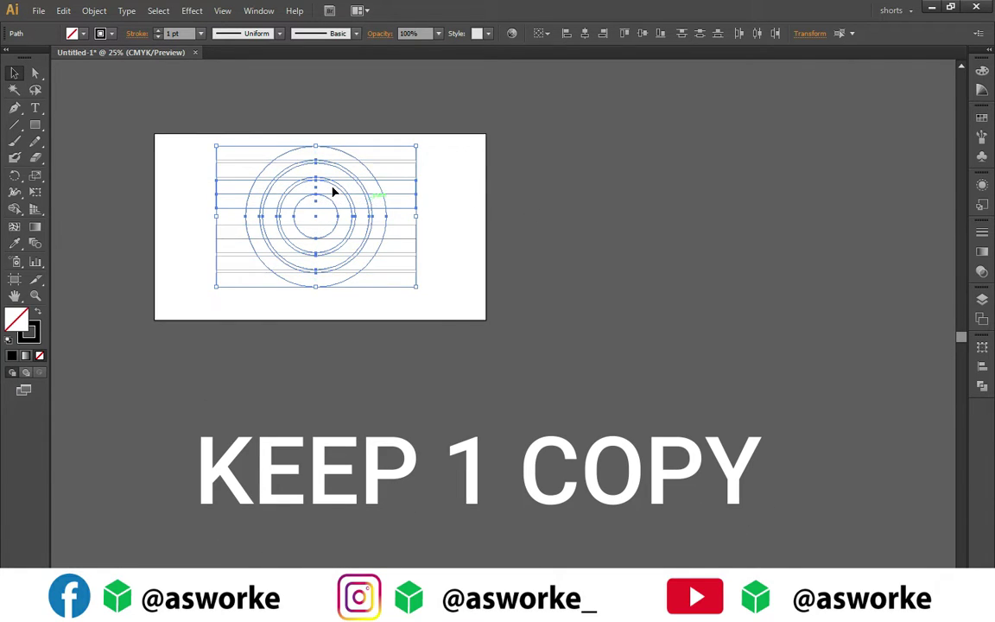
left_click_drag(180, 163, 432, 298)
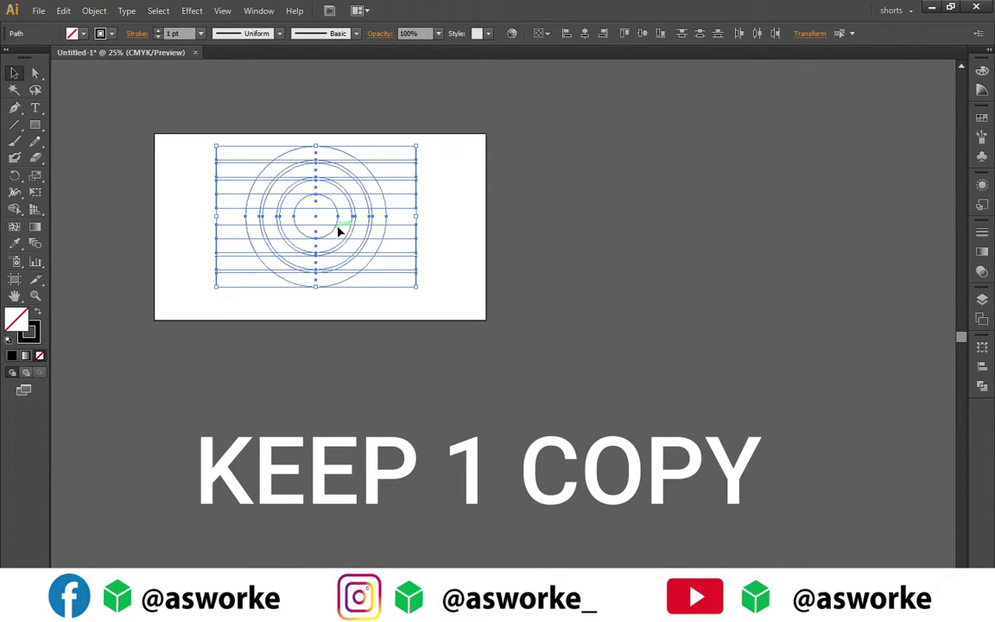
left_click_drag(336, 229, 695, 250)
scroll(289, 201, "up", 1)
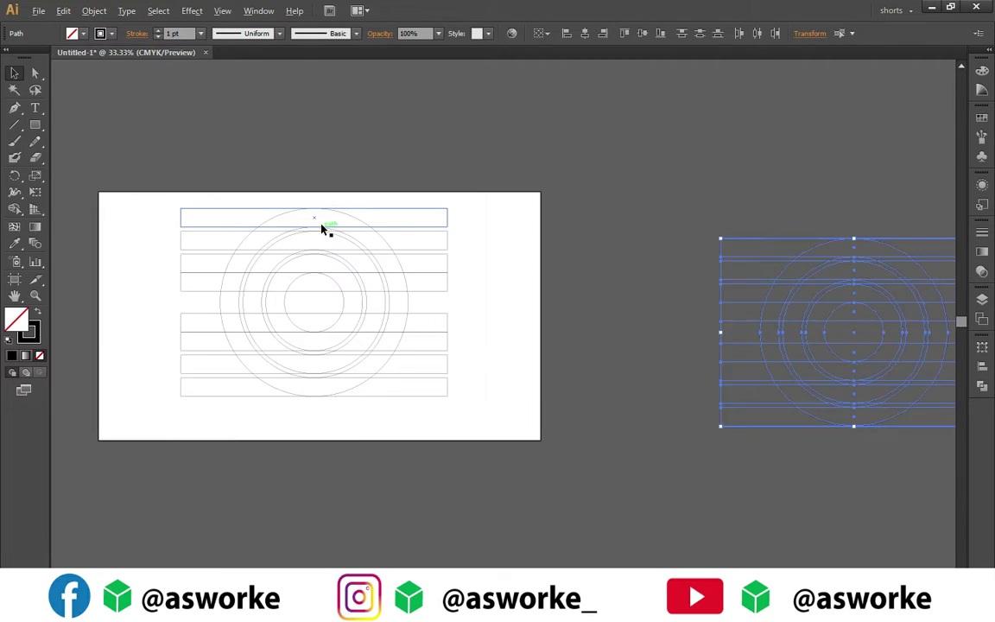
scroll(256, 188, "up", 2)
left_click_drag(256, 187, 417, 133)
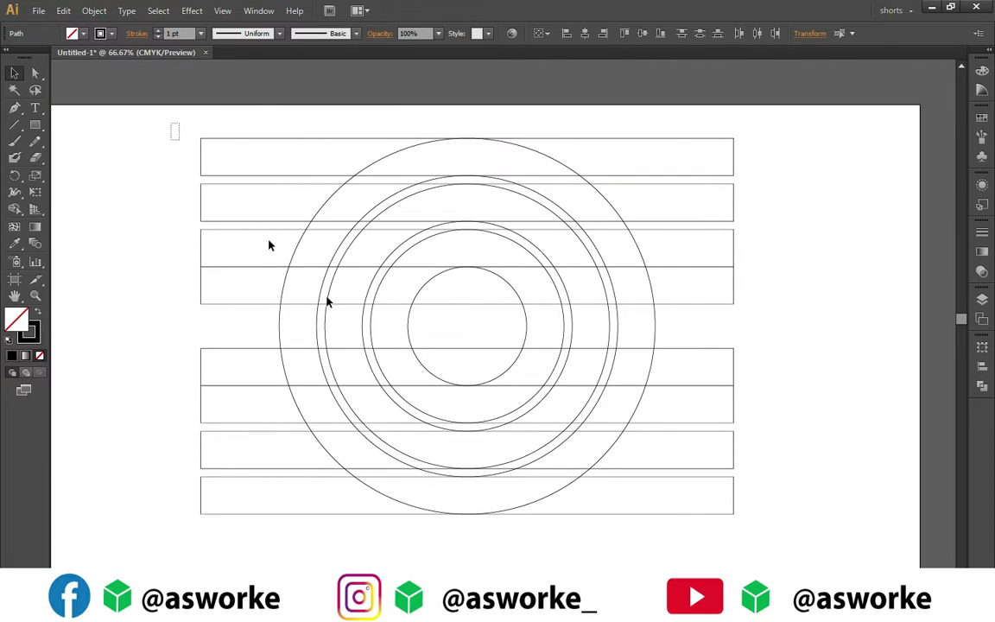
mouse_move(171, 124)
left_mouse_down()
mouse_move(750, 507)
mouse_move(693, 537)
left_mouse_up()
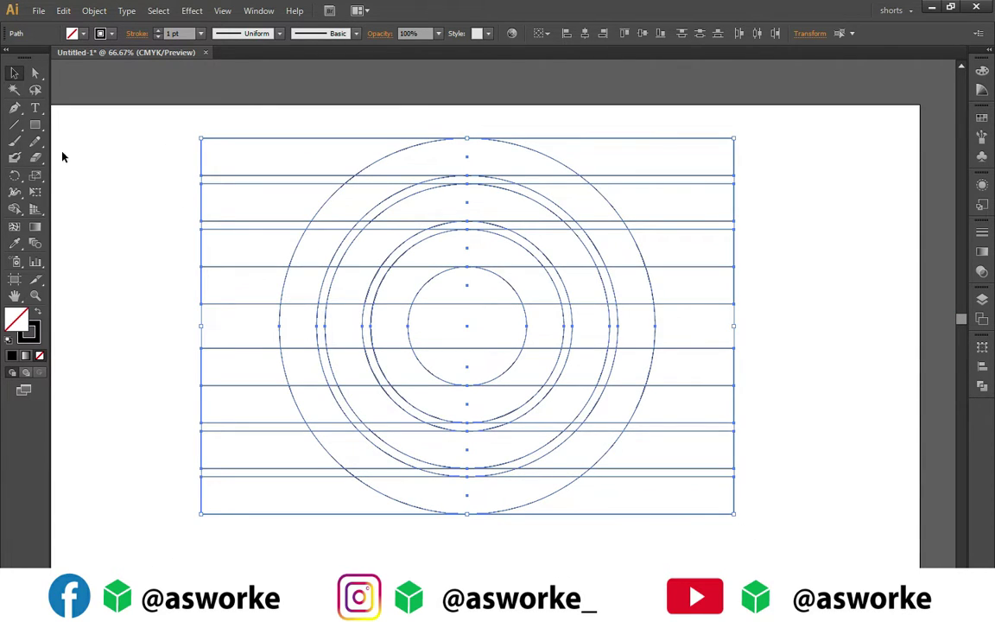
- Use Shape Builder to merge circle and bar regions into six interlocking curved S-stripes
left_click(14, 211)
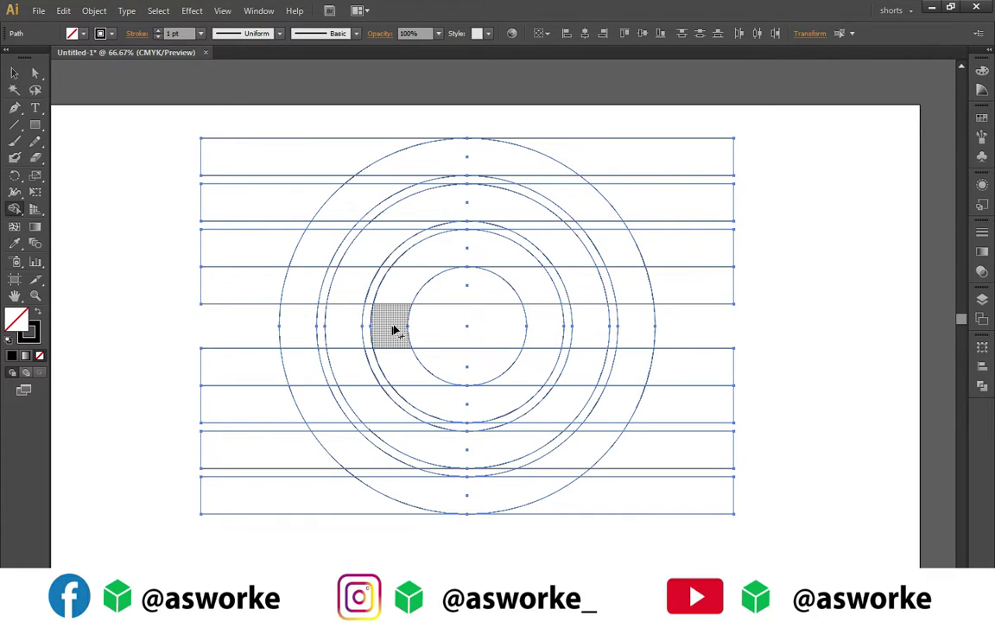
left_click_drag(395, 304, 629, 253)
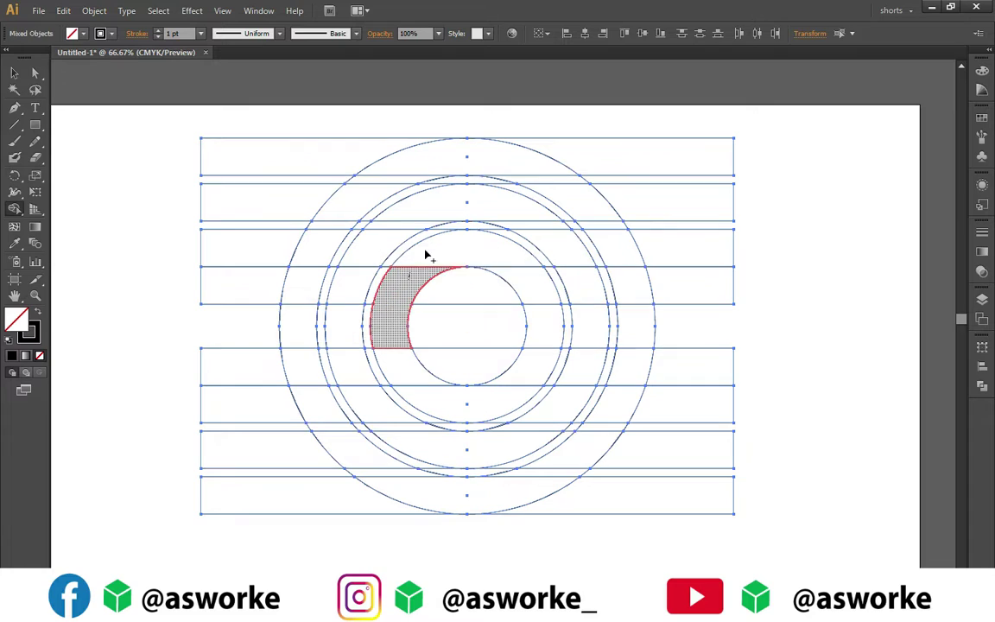
left_click_drag(292, 328, 574, 207)
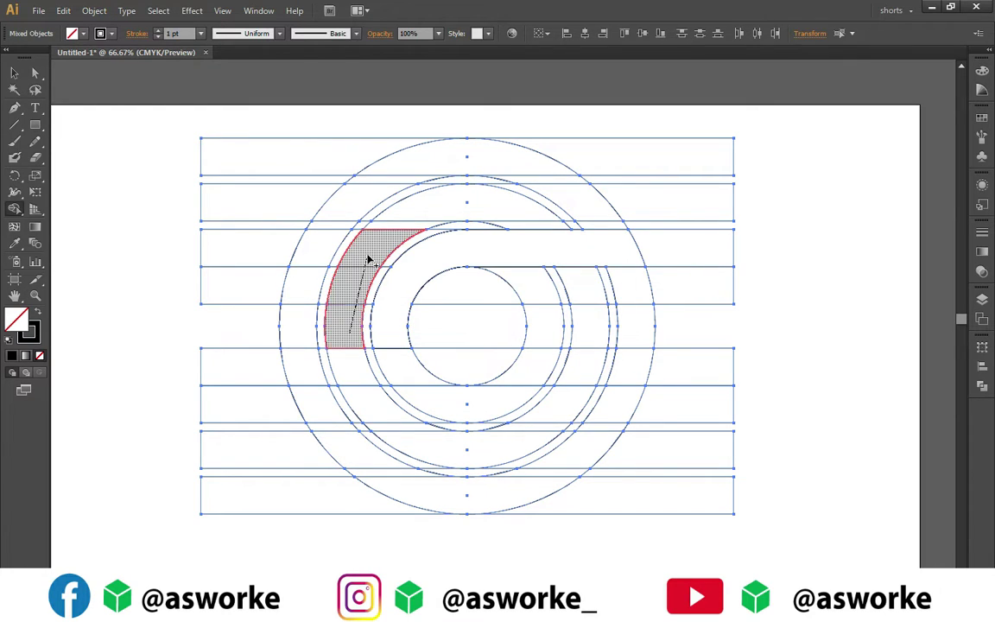
left_click_drag(307, 328, 436, 166)
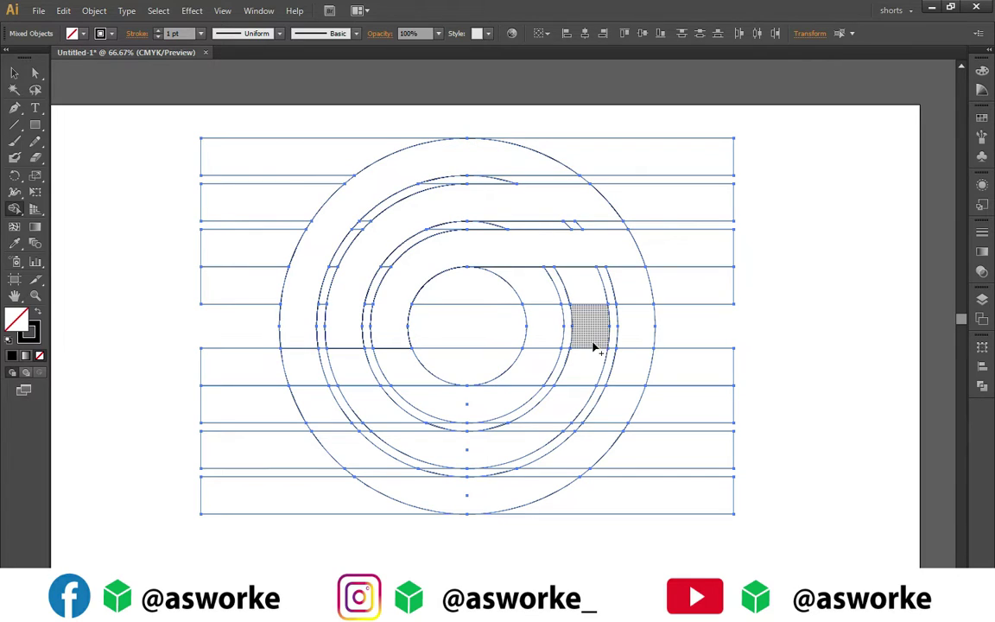
left_click_drag(594, 346, 393, 458)
left_click_drag(543, 323, 319, 415)
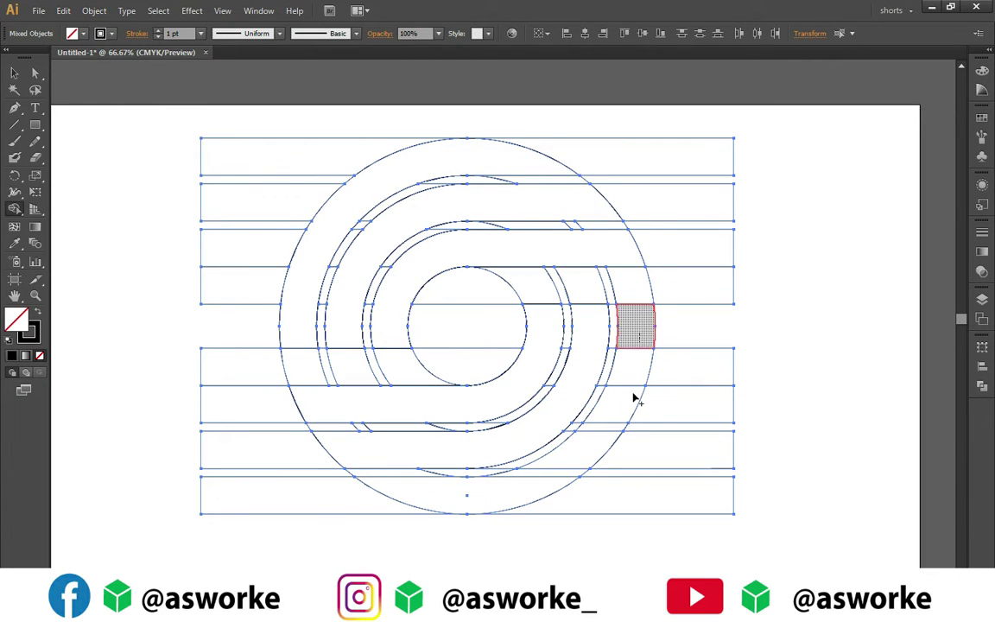
left_click_drag(635, 399, 518, 491)
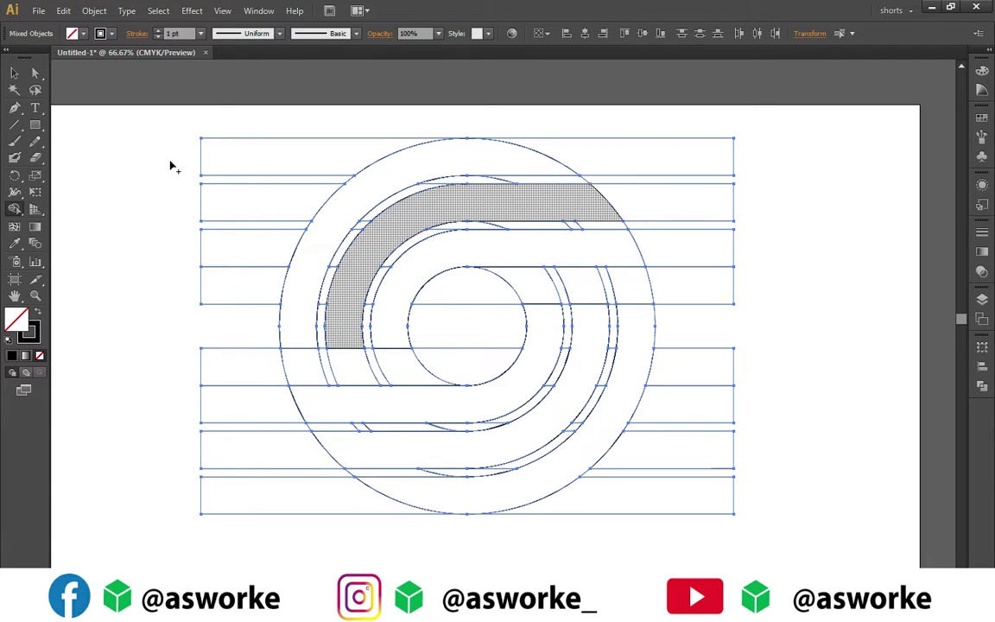
left_click(15, 72)
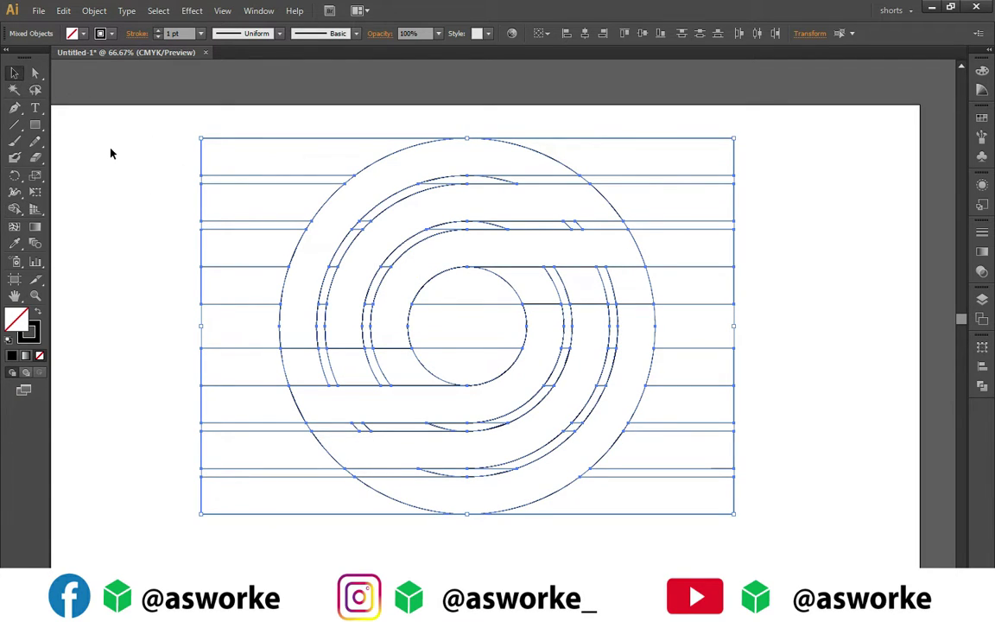
left_click_drag(132, 121, 777, 555)
- Fill the six curved stripe regions solid black with Shape Builder
left_click(16, 210)
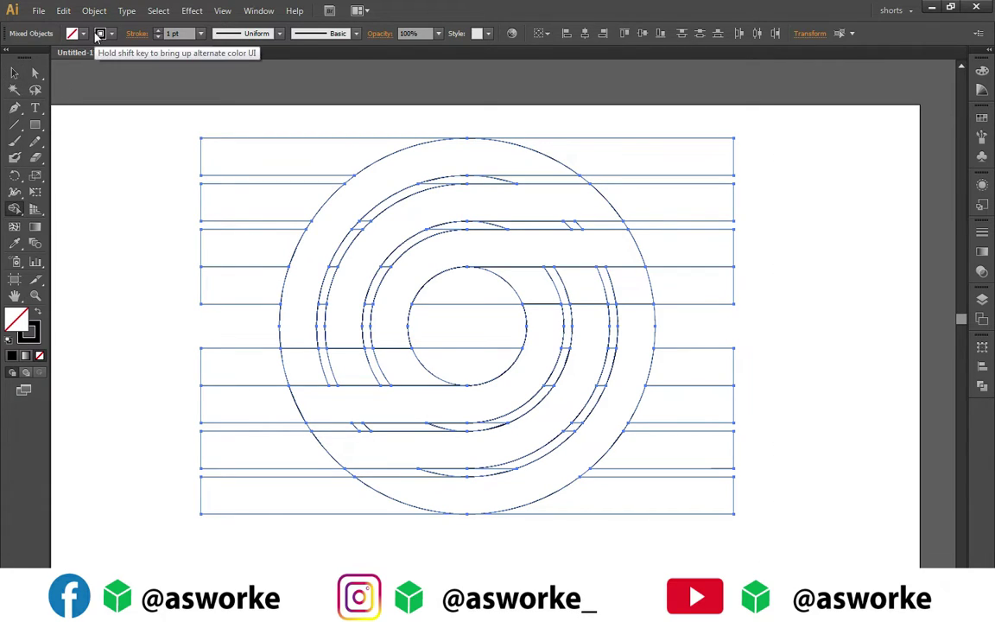
left_click(84, 34)
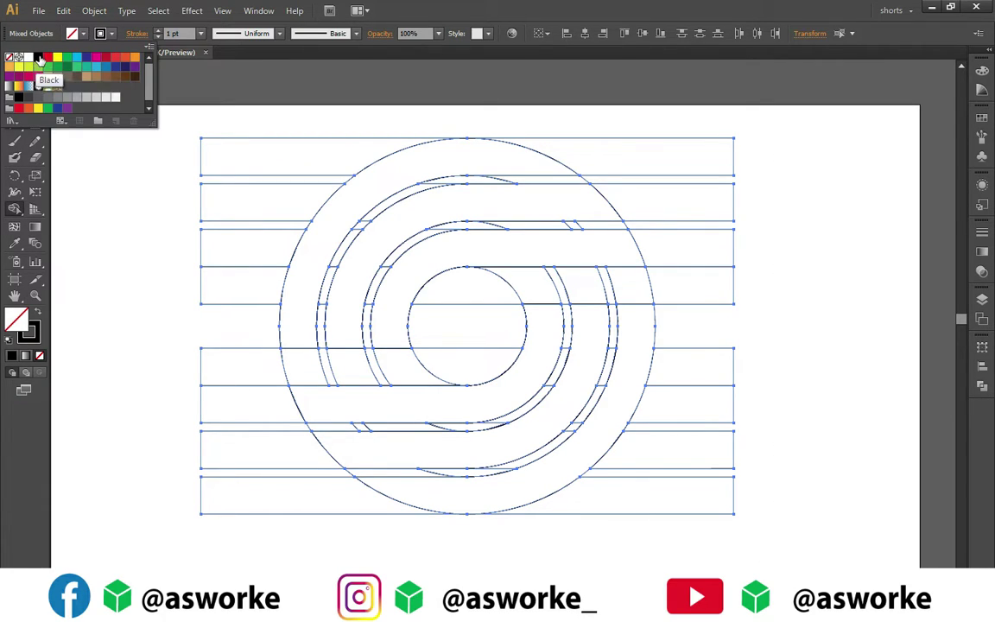
left_click(38, 57)
left_click(389, 186)
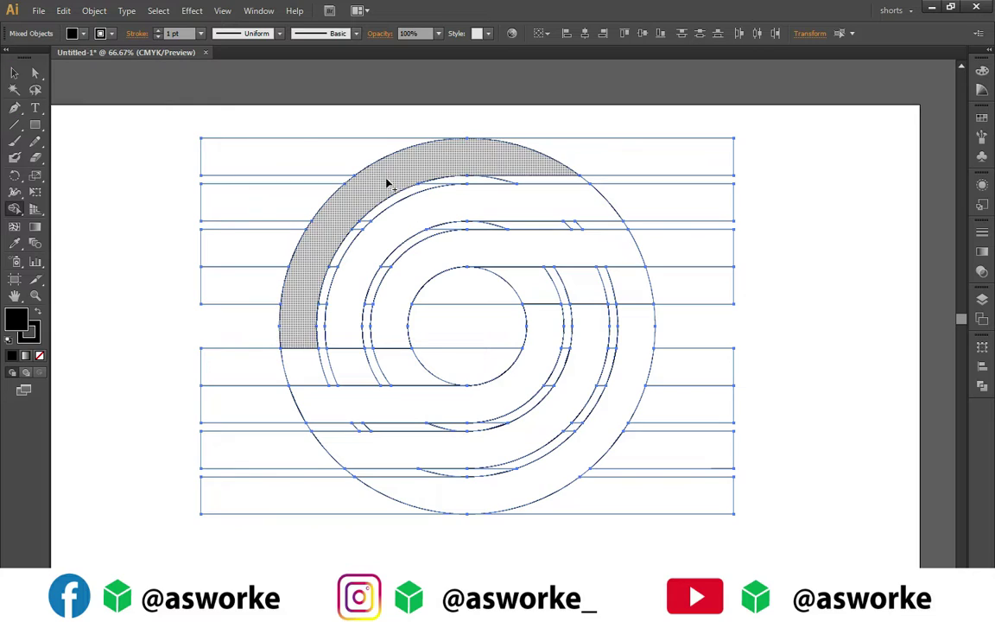
left_click(421, 229)
left_click(434, 259)
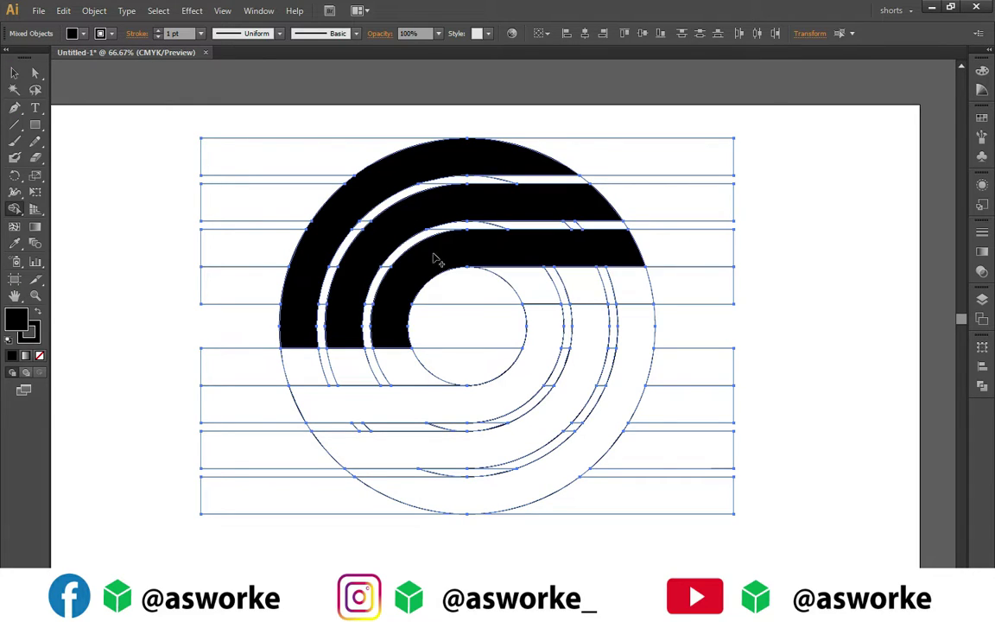
left_click(531, 354)
left_click(577, 378)
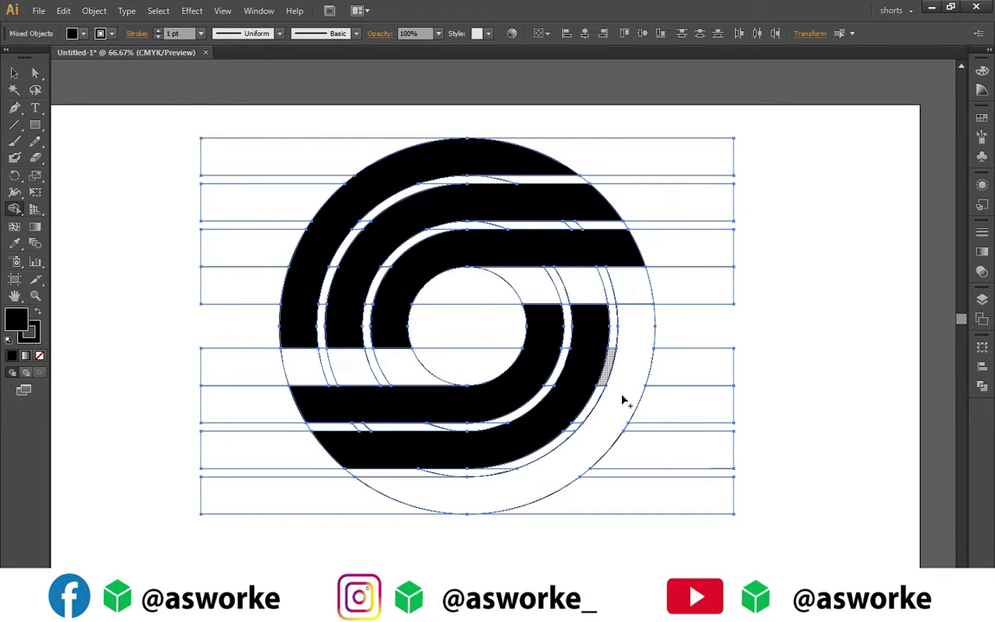
left_click(615, 412)
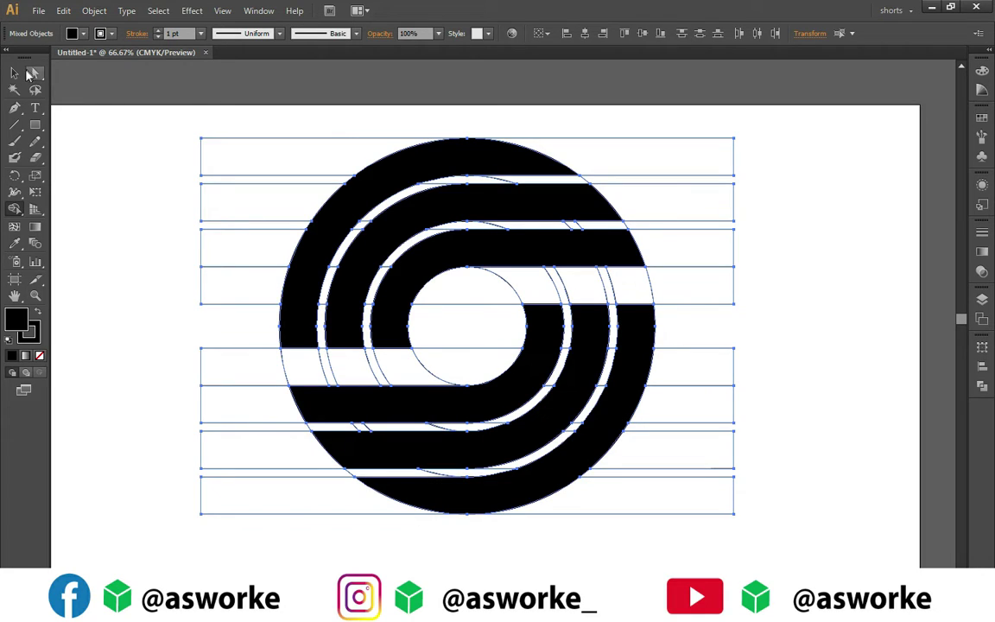
- Scale the whole artwork down proportionally about its centre
left_click(15, 74)
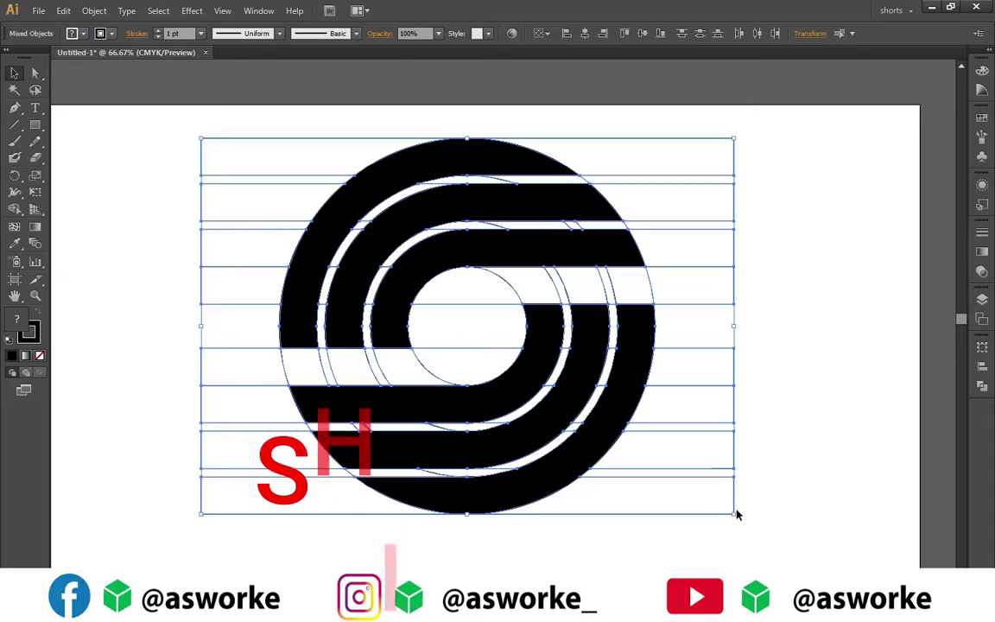
mouse_move(734, 514)
left_mouse_down()
mouse_move(668, 486)
mouse_move(620, 434)
left_mouse_up()
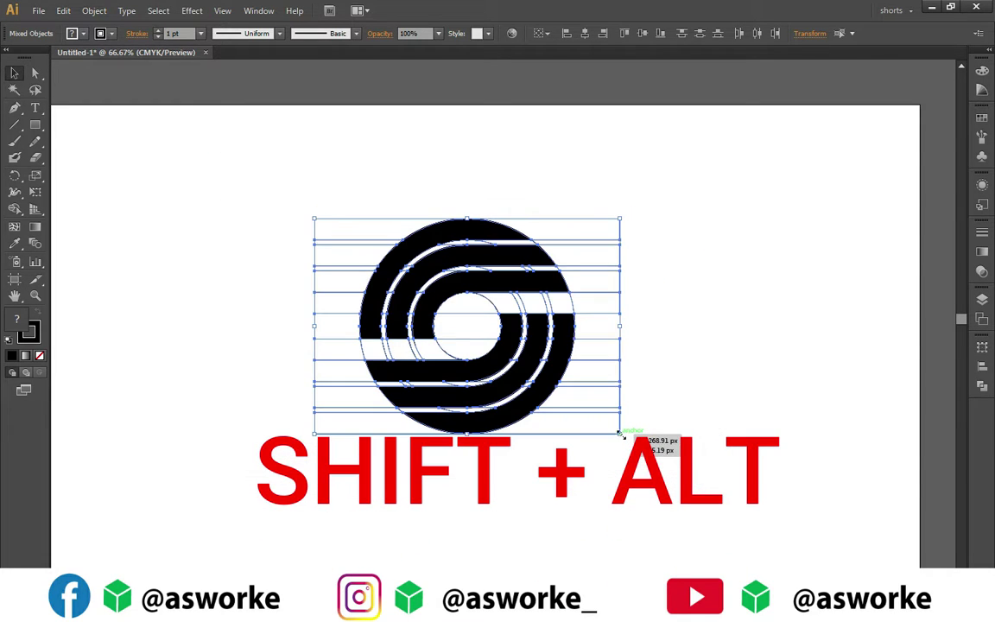
left_click(744, 244)
- Move the black stripe pieces to the right and delete the leftover guide shapes
left_click(448, 235, "shift")
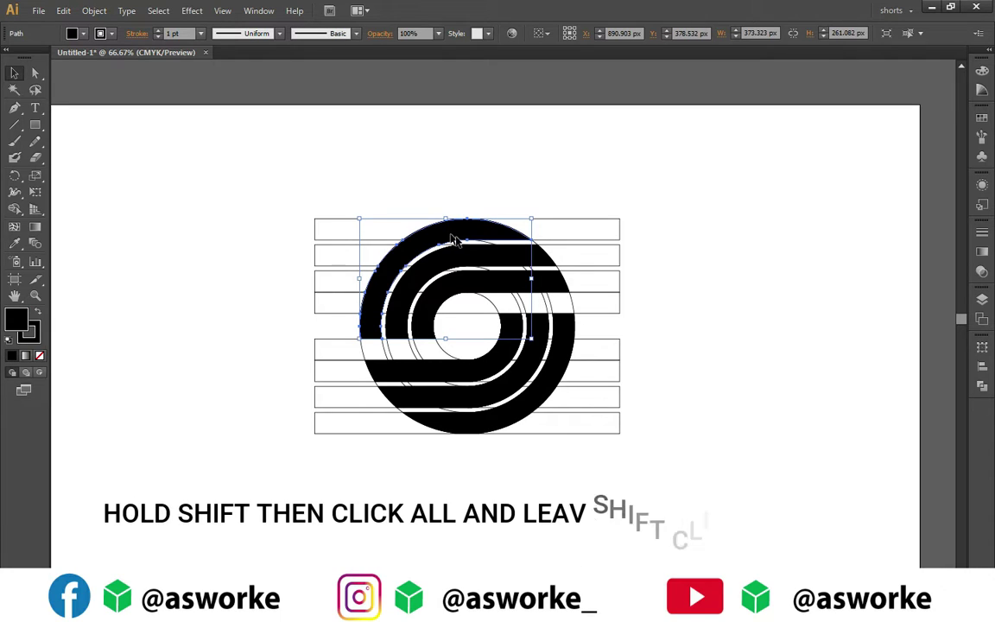
left_click(478, 262, "shift")
left_click(488, 283, "shift")
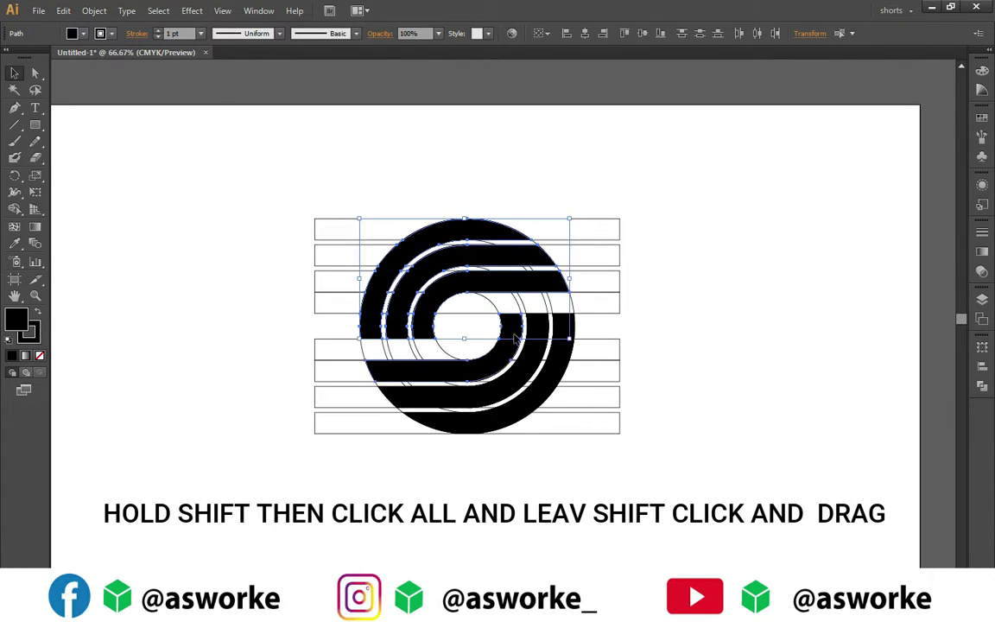
left_click(466, 304, "shift")
left_click(549, 372, "shift")
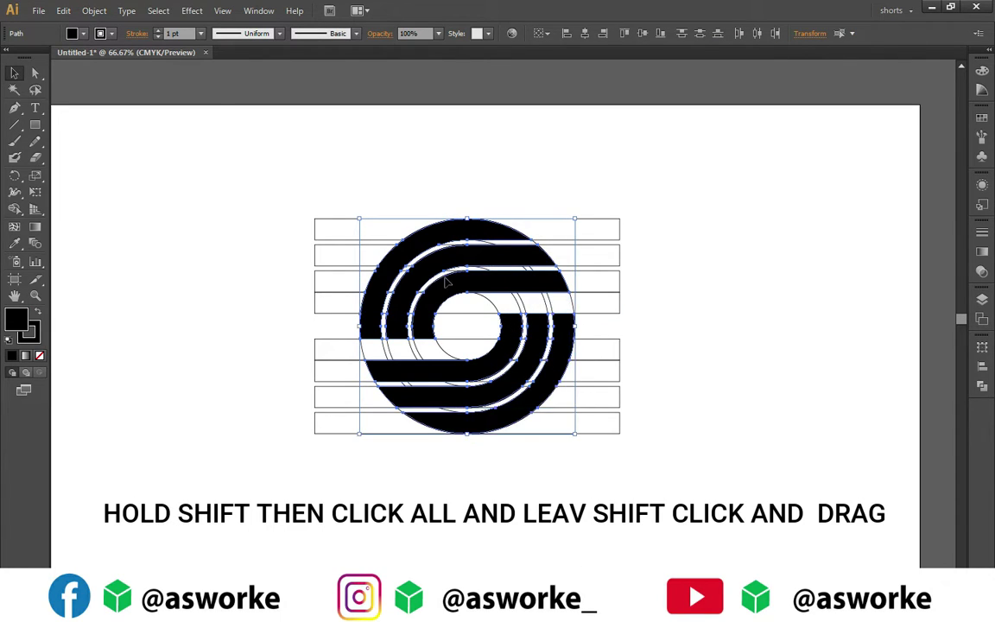
left_click_drag(436, 266, 737, 290)
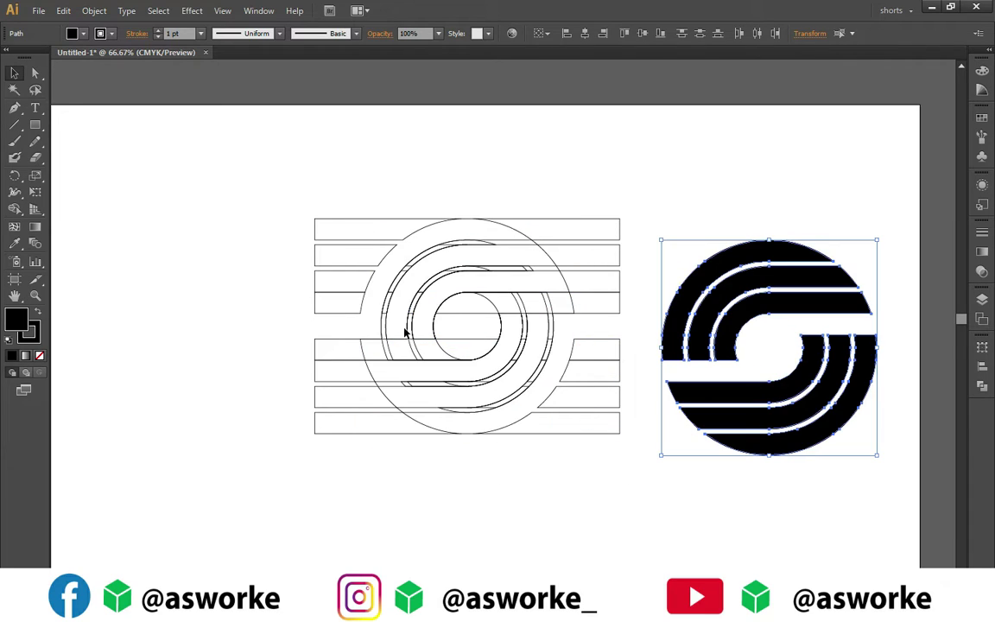
mouse_move(266, 193)
left_mouse_down()
mouse_move(619, 497)
mouse_move(640, 491)
left_mouse_up()
key("Delete")
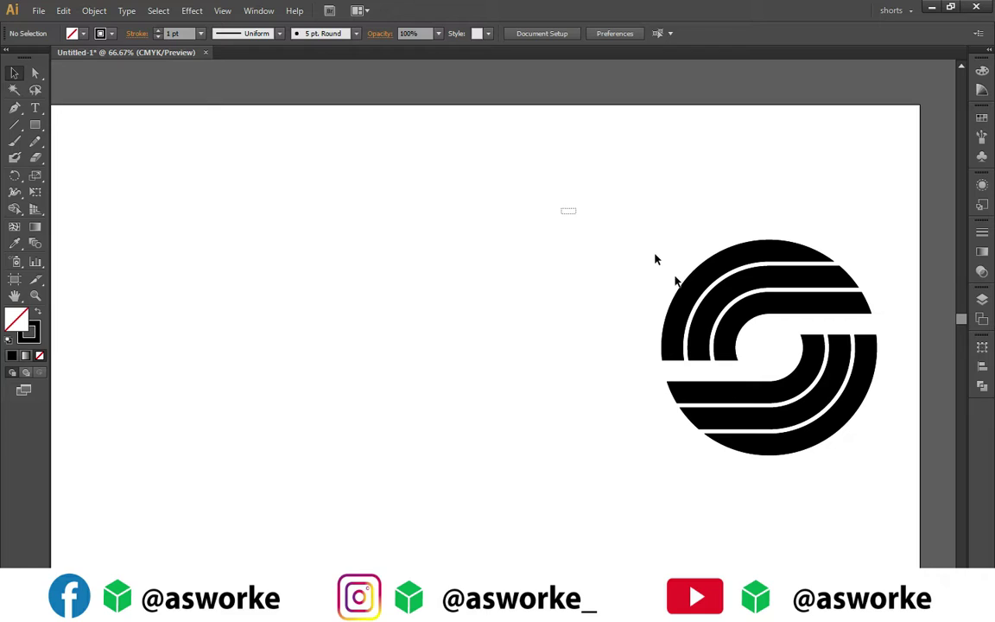
- Set the black logo's stroke to None and move it to the artboard's top-left
left_click_drag(562, 207, 878, 475)
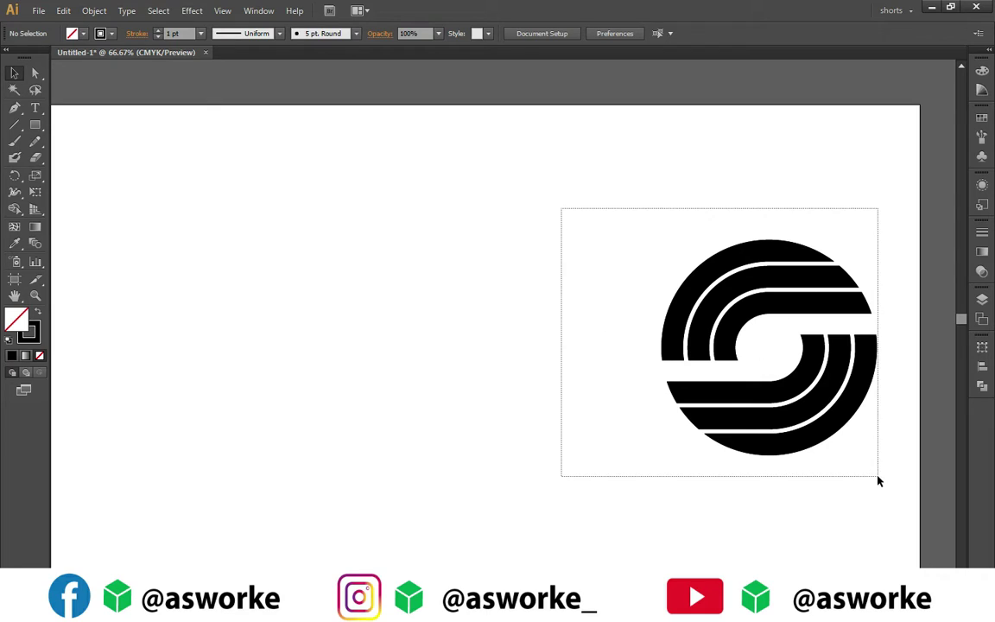
left_click(100, 33)
left_click(11, 57)
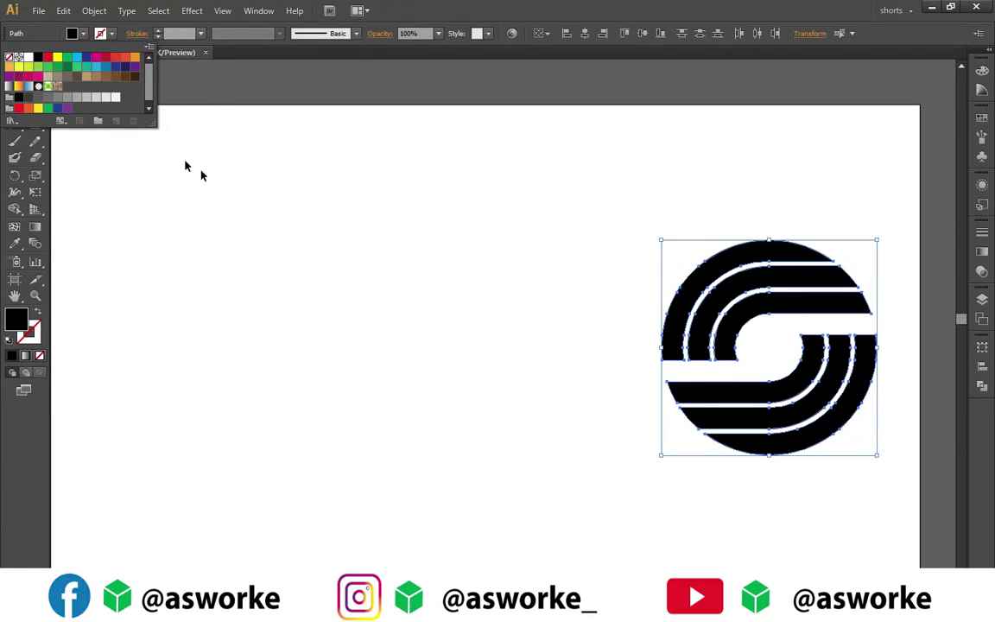
left_click_drag(734, 294, 124, 162)
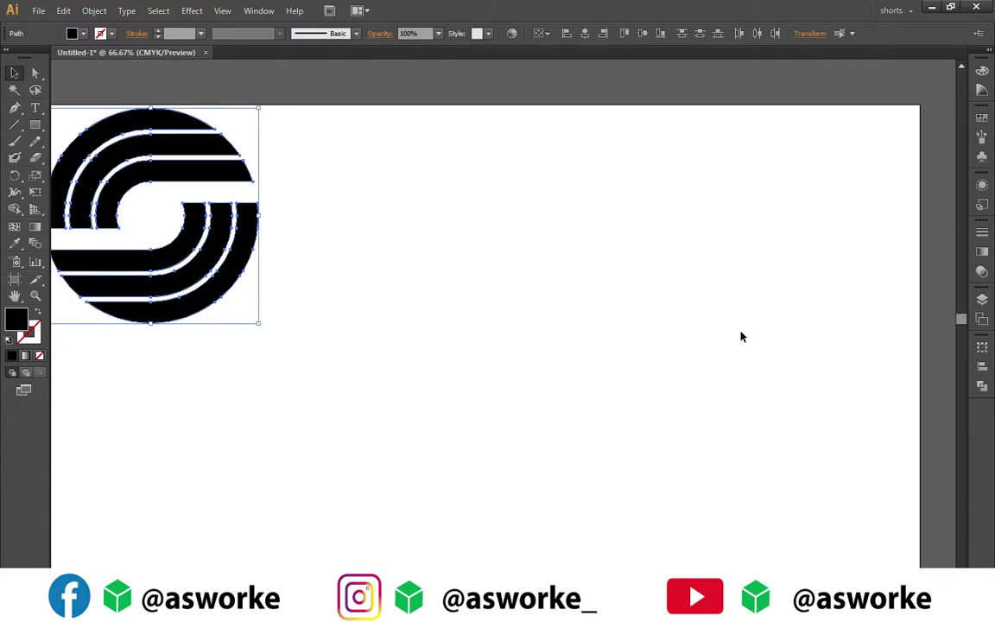
- Drag the spare ring-and-stripe guide artwork from beside the artboard onto it
key("ctrl+minus")
scroll(606, 255, "right", 3)
mouse_move(601, 236)
left_mouse_down()
mouse_move(842, 389)
mouse_move(801, 351)
left_mouse_up()
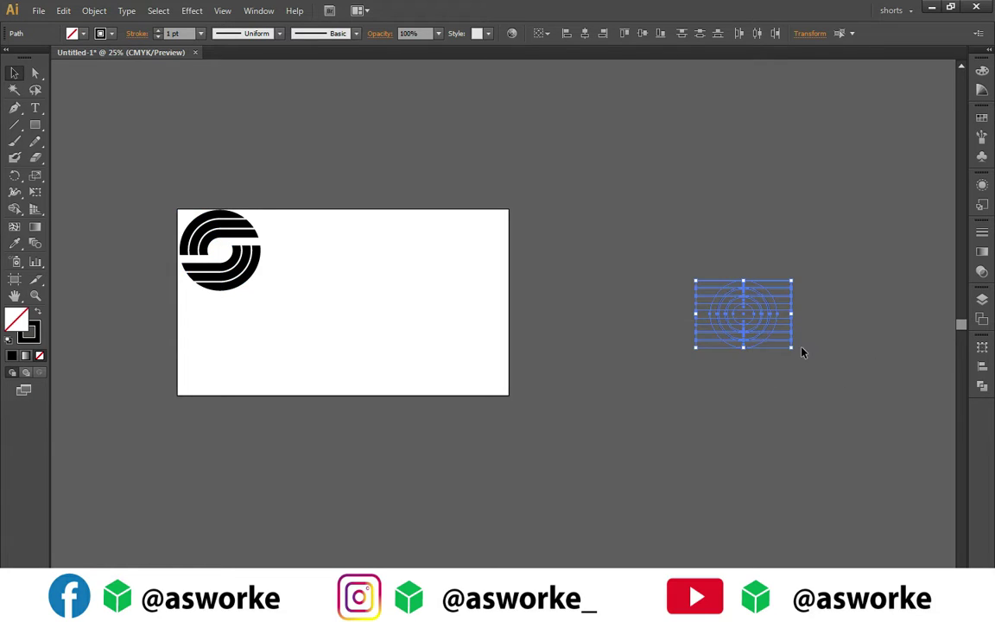
left_click_drag(754, 327, 408, 301)
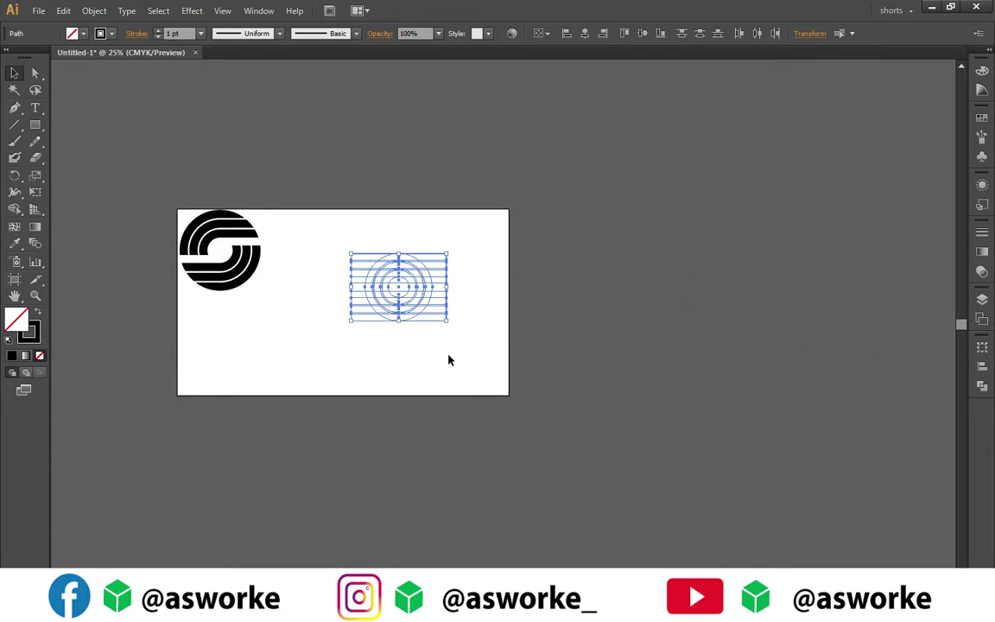
key("ctrl+plus")
key("ctrl+plus")
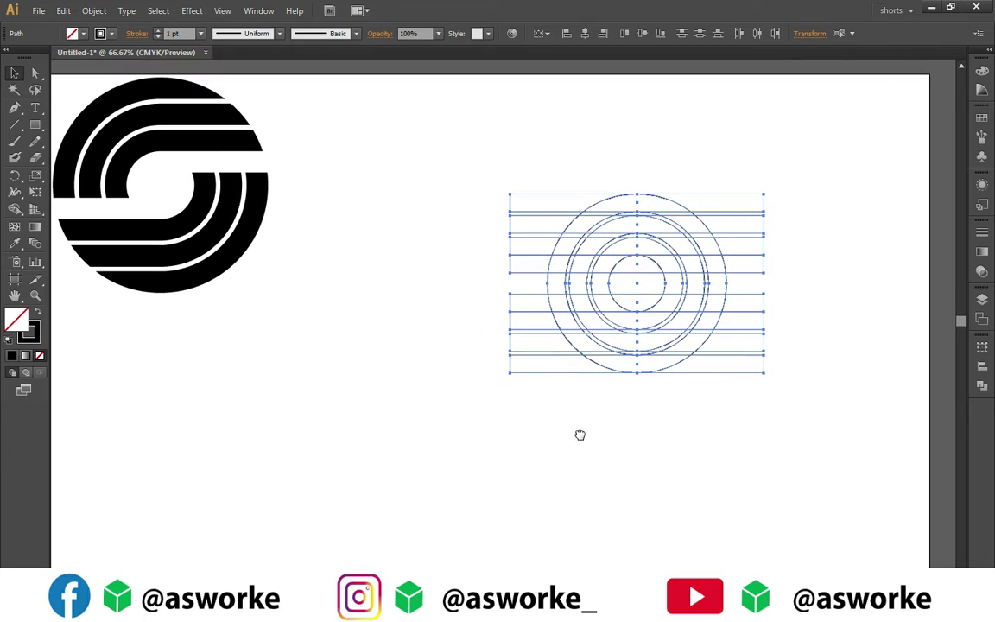
- Scale up the ring grid, then merge its ring arcs with the top, bottom and side bands into hook-shaped stripes
mouse_move(763, 373)
left_mouse_down()
mouse_move(867, 490)
mouse_move(871, 448)
left_mouse_up()
left_click(14, 211)
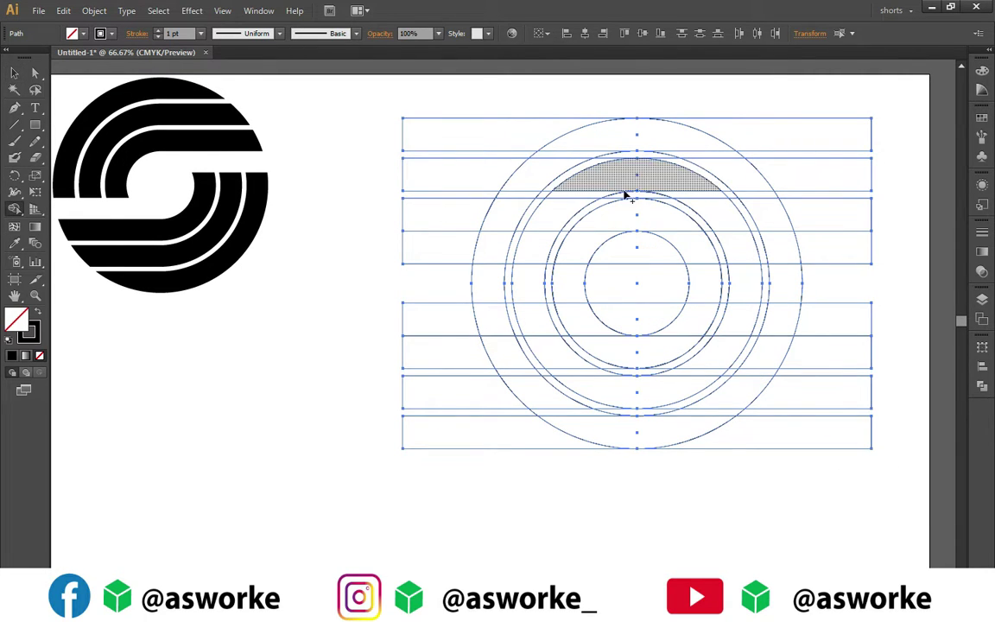
left_click_drag(566, 289, 725, 221)
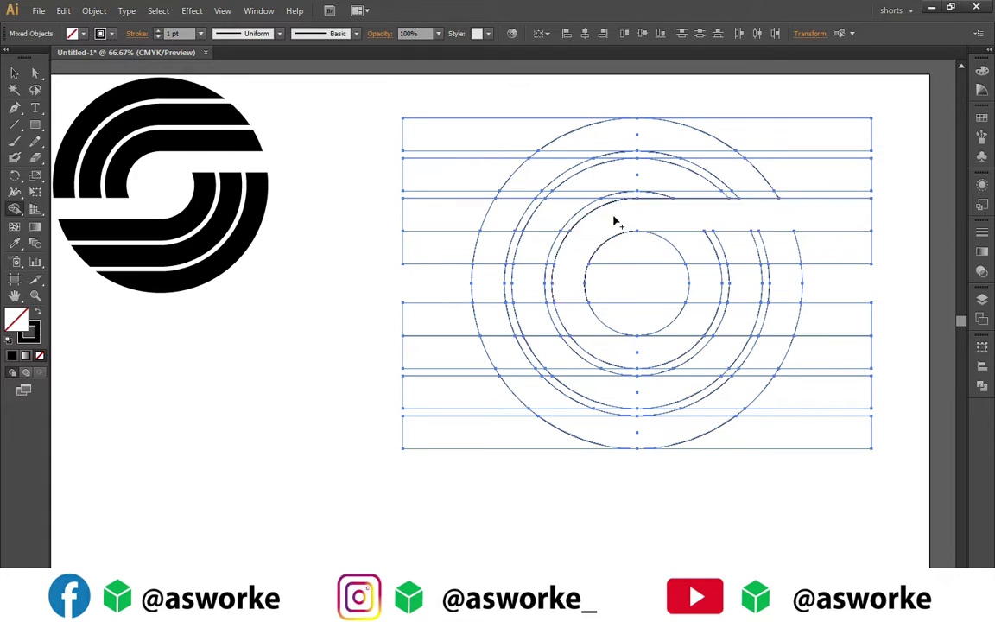
left_click_drag(528, 285, 849, 180)
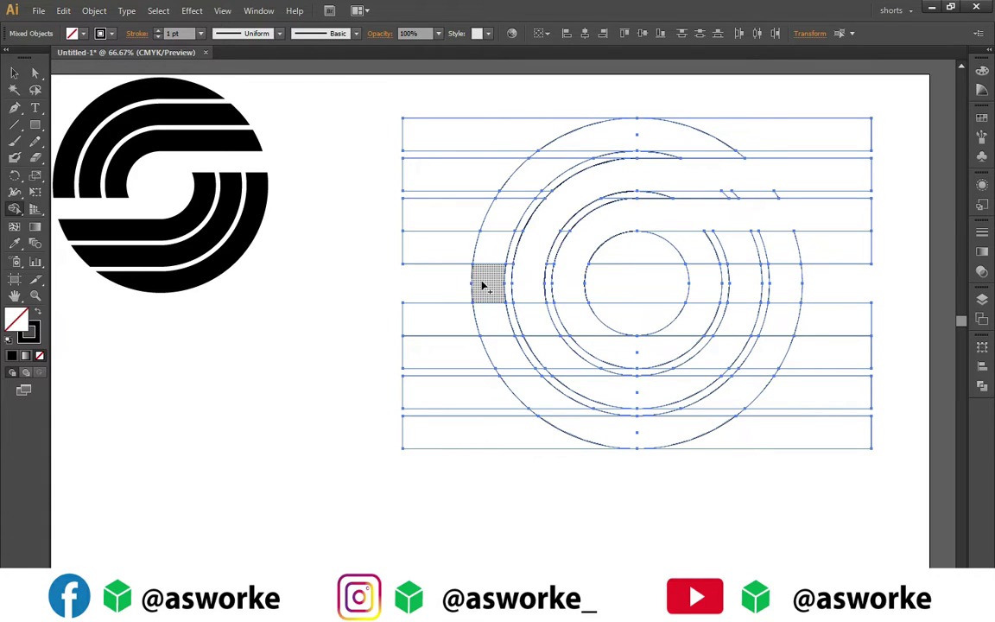
left_click_drag(483, 282, 600, 147)
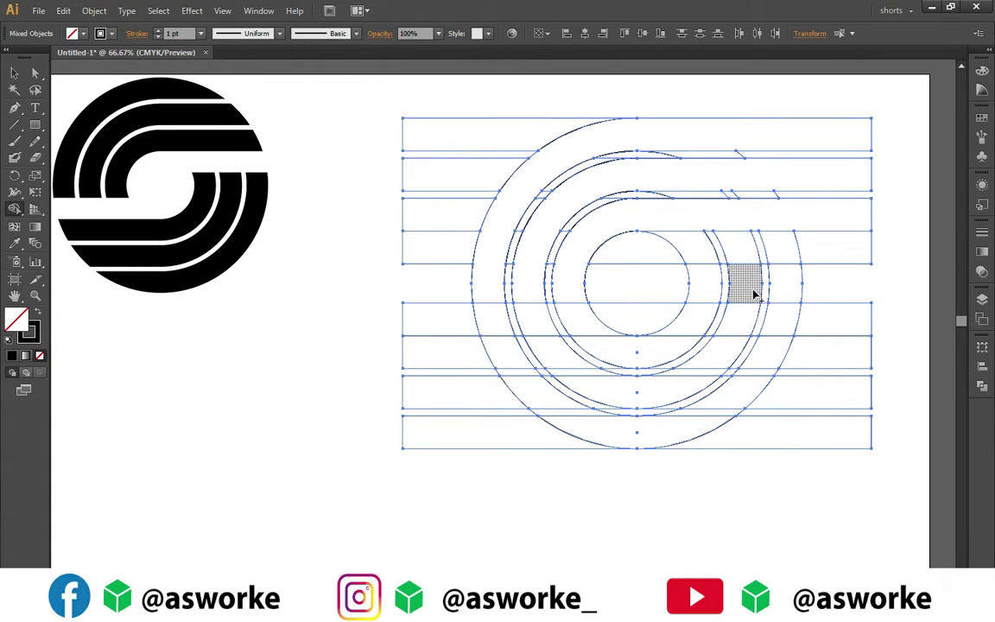
mouse_move(764, 293)
left_mouse_down()
mouse_move(743, 394)
mouse_move(701, 417)
left_mouse_up()
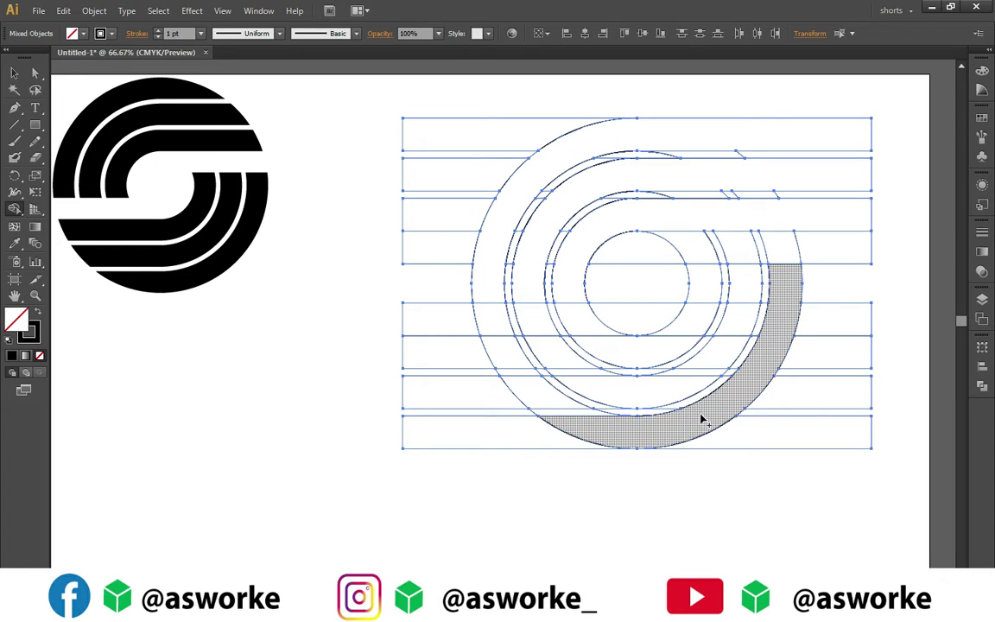
left_click_drag(706, 368, 483, 395)
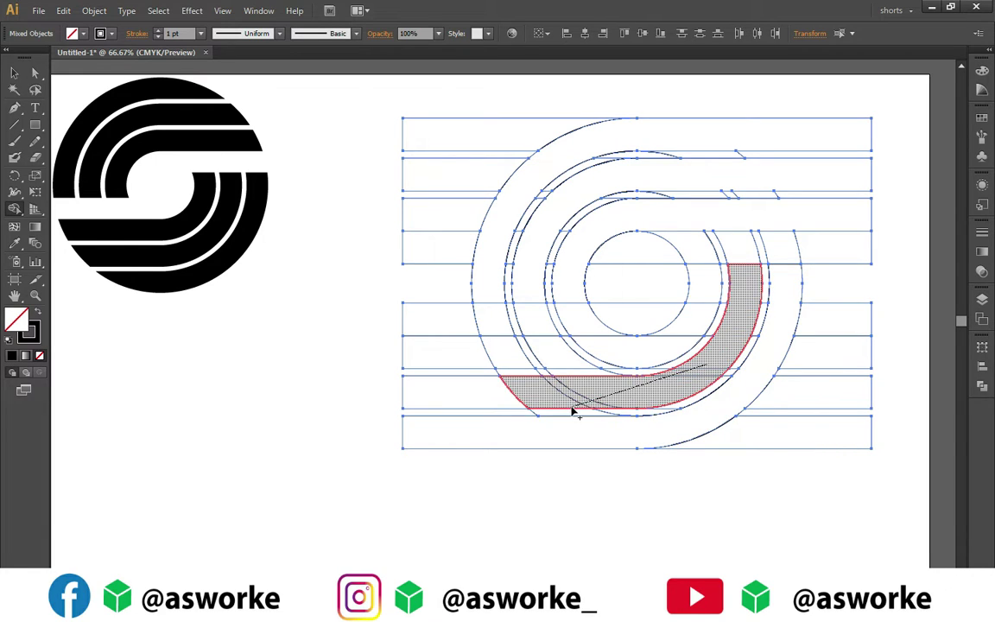
left_click_drag(720, 288, 459, 356)
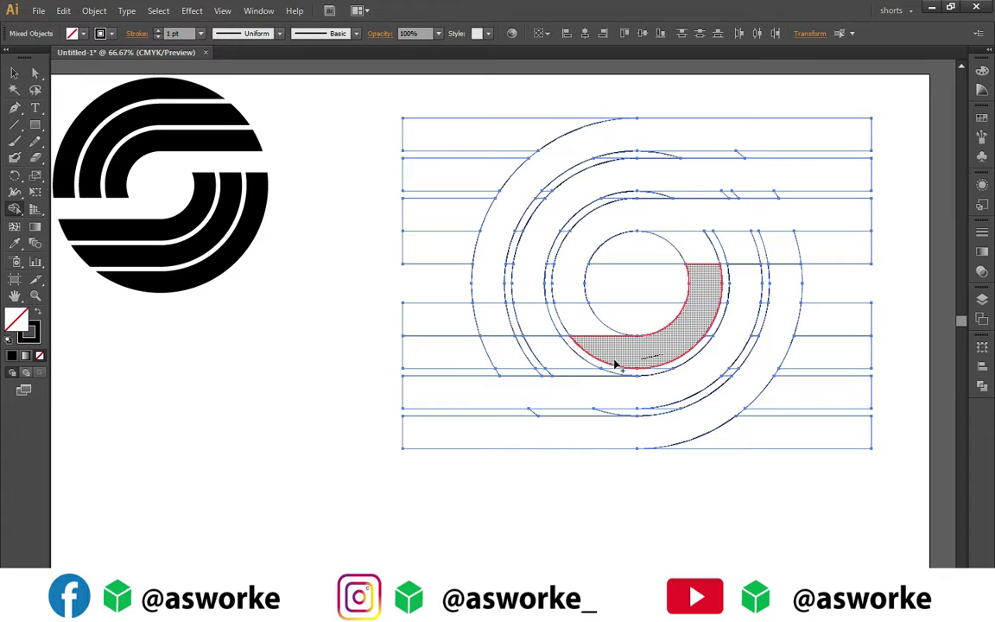
- Set the fill to black and the stroke to None
left_click(81, 35)
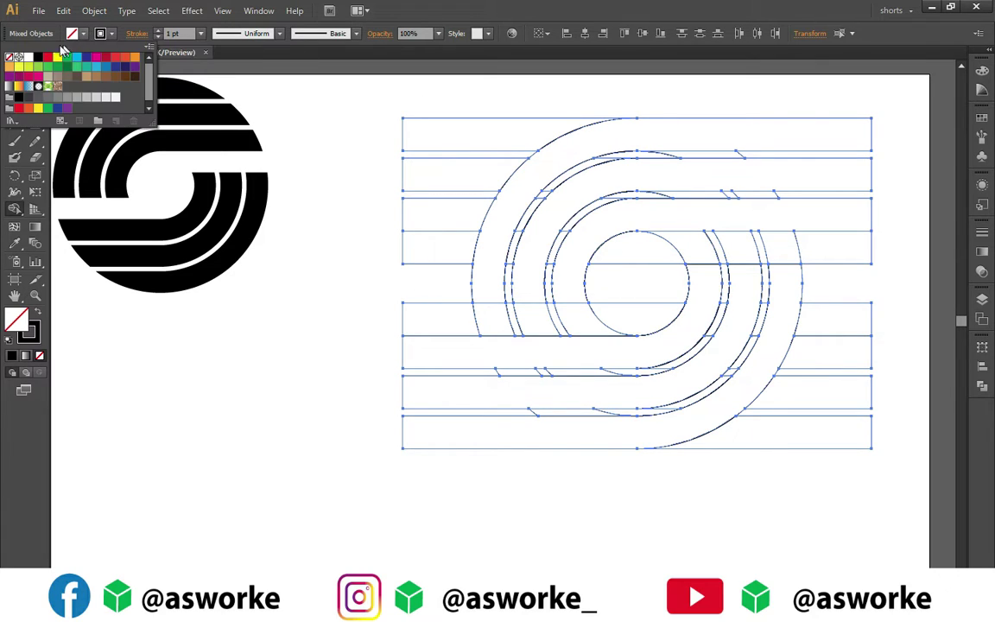
left_click(38, 57)
left_click(108, 35)
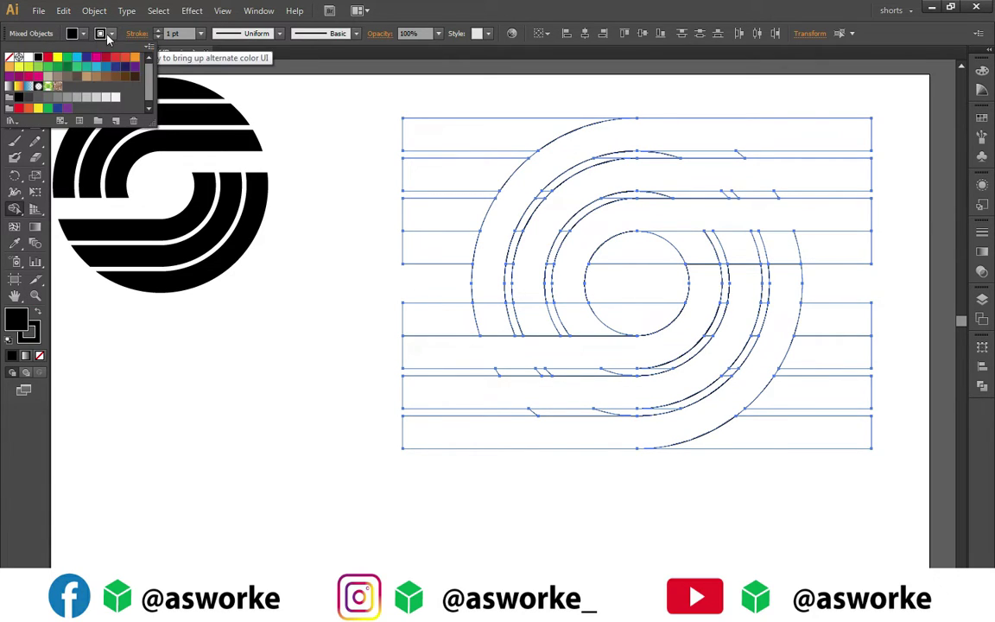
left_click(9, 57)
- Fill the five merged arc-and-band pieces black, then deselect
left_click(513, 182)
left_click(566, 199)
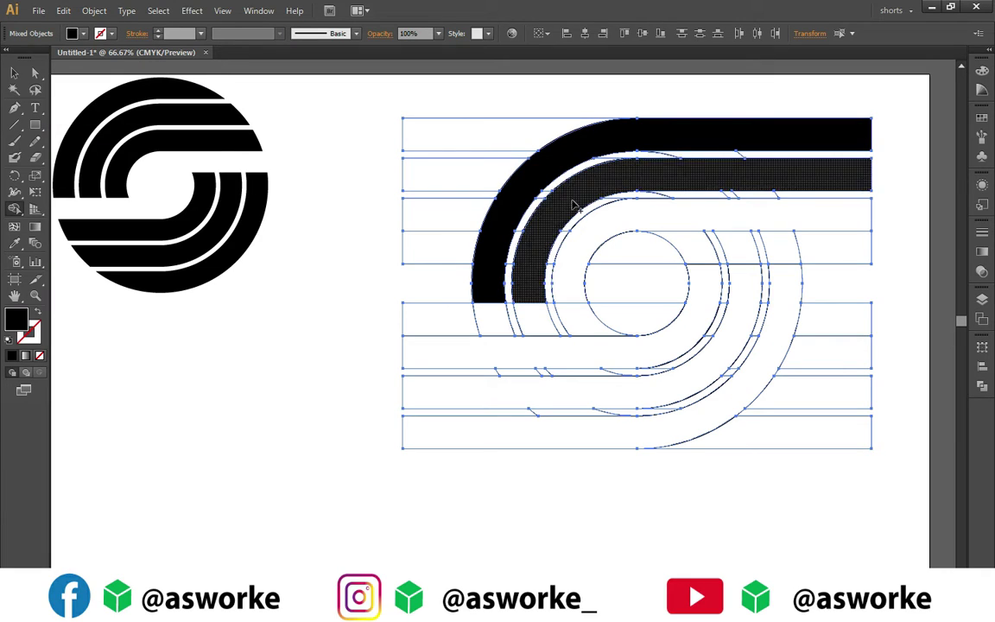
left_click(605, 226)
left_click(706, 295)
left_click(520, 428)
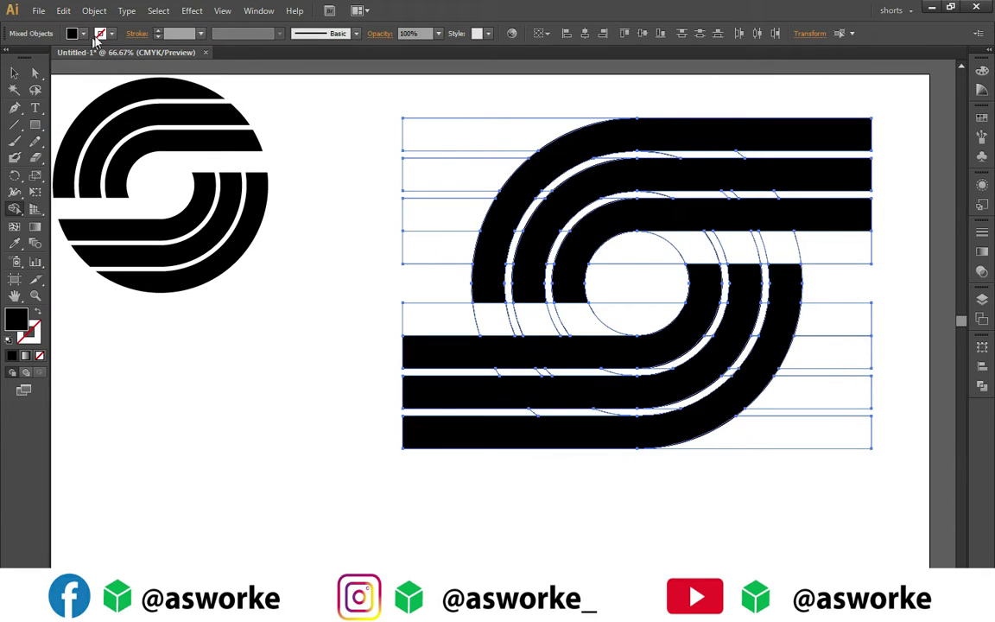
left_click(14, 73)
left_click(314, 133)
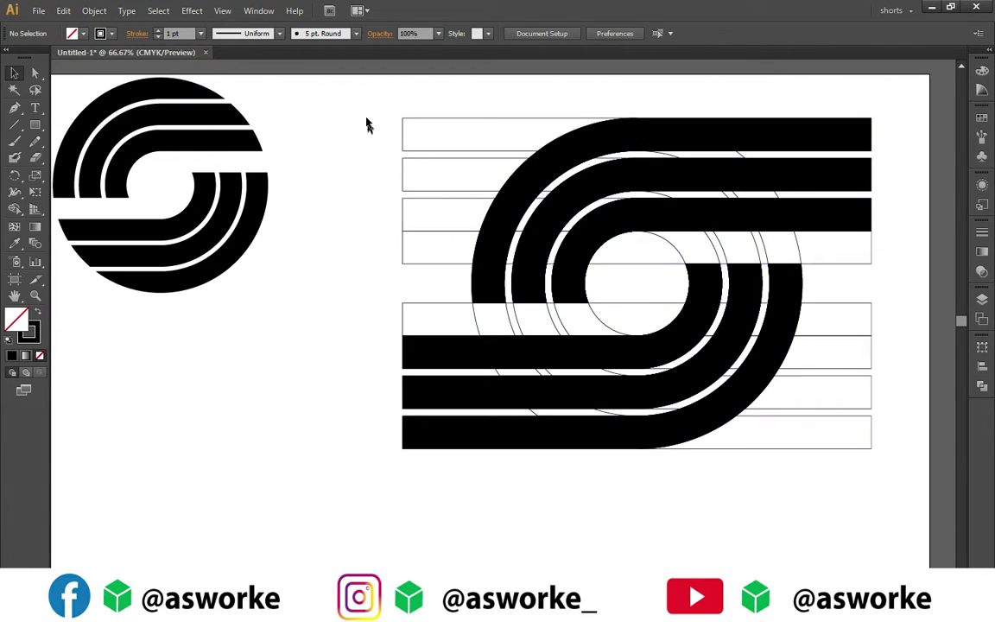
- Move the black S pieces away from the grid and select the leftover guide lines
mouse_move(329, 106)
left_mouse_down()
mouse_move(878, 476)
mouse_move(734, 352)
left_mouse_up()
left_click(652, 228)
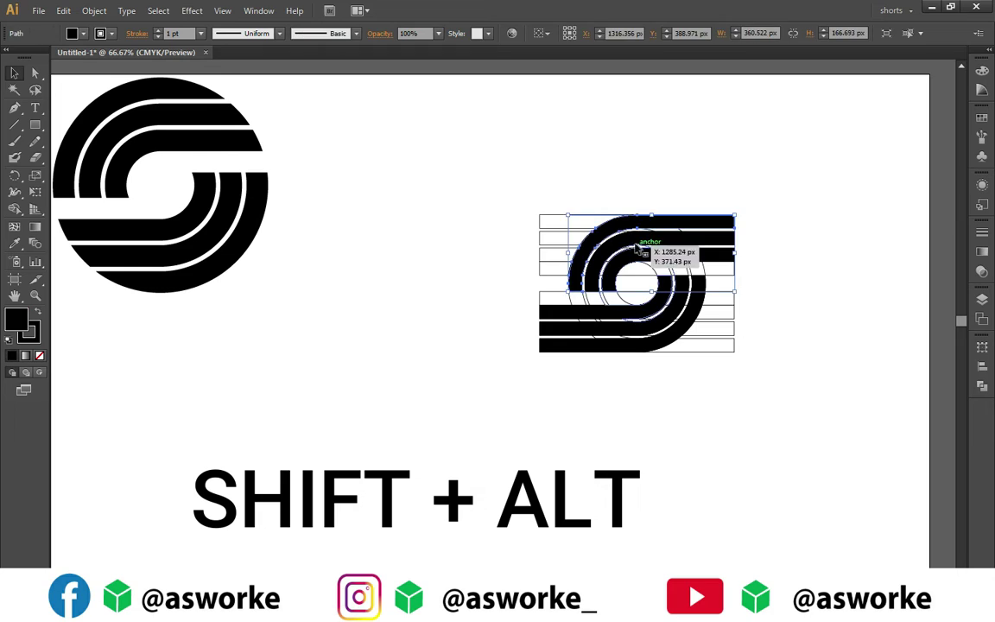
left_click(669, 298, "shift")
left_click(679, 327, "shift")
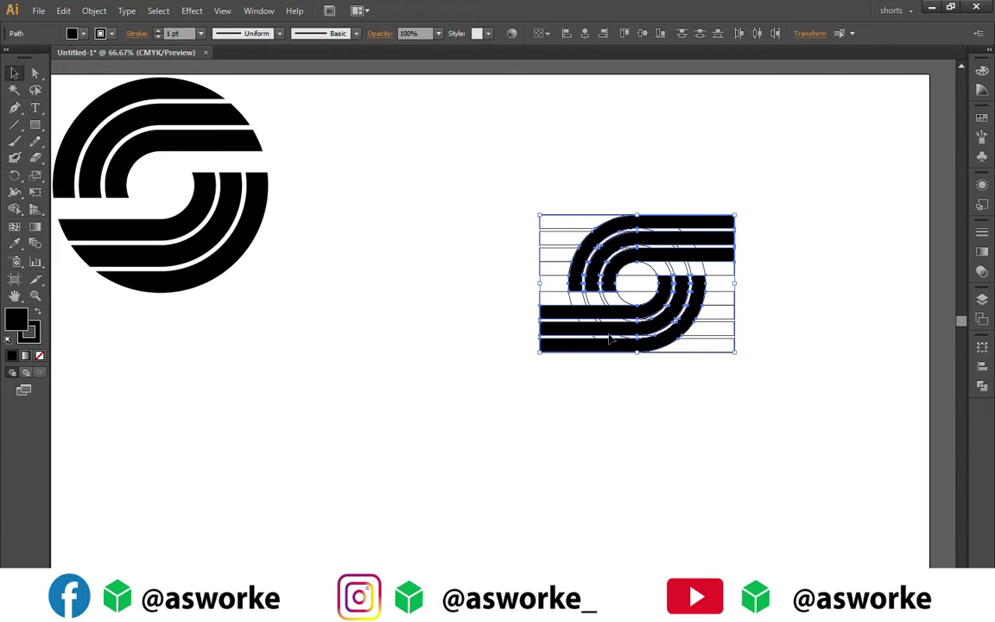
left_click_drag(608, 338, 267, 394)
left_click_drag(466, 182, 693, 382)
- Delete the guide lines, move the small S right, and enlarge the circle logo
key("Delete")
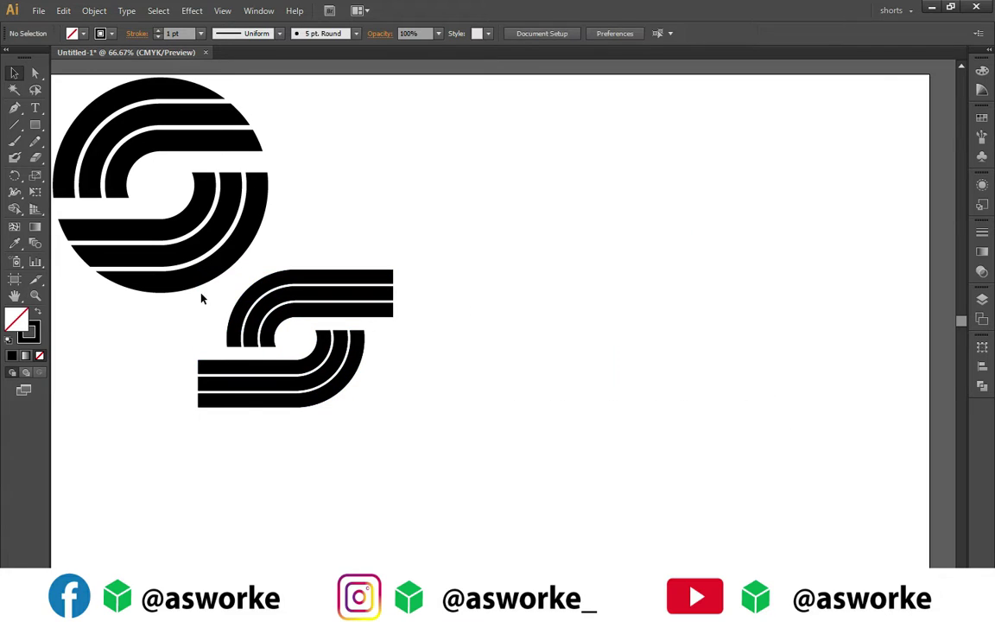
left_click_drag(338, 322, 766, 292)
left_click_drag(71, 86, 196, 246)
left_click_drag(217, 245, 214, 245)
left_click(82, 97)
mouse_move(82, 97)
left_mouse_down()
mouse_move(188, 187)
mouse_move(308, 334)
left_mouse_up()
left_click_drag(386, 438, 437, 491)
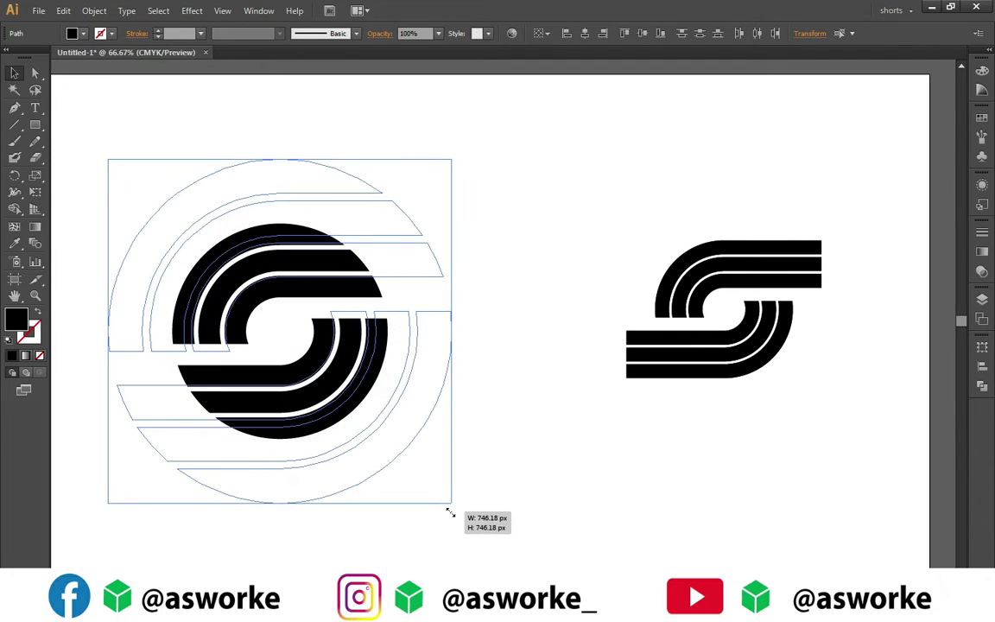
left_click_drag(367, 385, 351, 374)
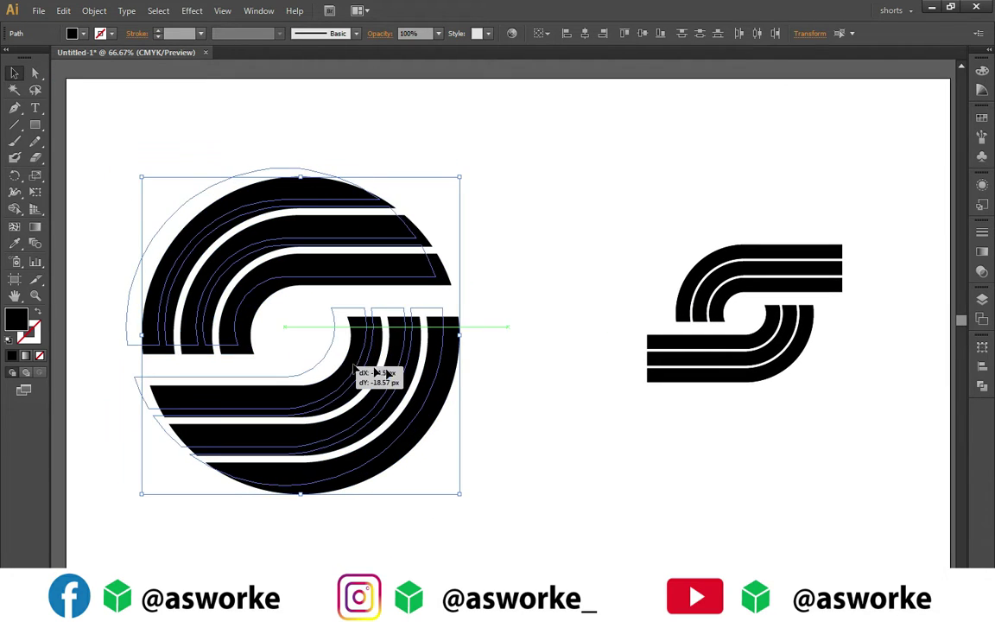
- Enlarge the open striped S and place it beside the circle logo
mouse_move(650, 244)
left_mouse_down()
mouse_move(839, 385)
mouse_move(933, 489)
left_mouse_up()
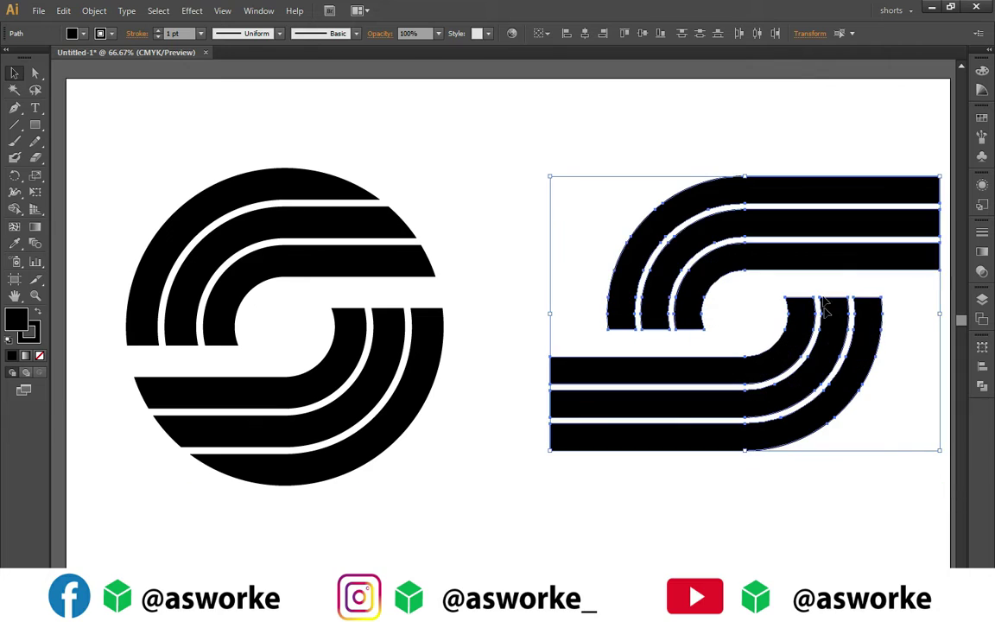
left_click_drag(759, 328, 766, 349)
left_click(588, 178)
left_click_drag(629, 222, 891, 539)
left_click(891, 539)
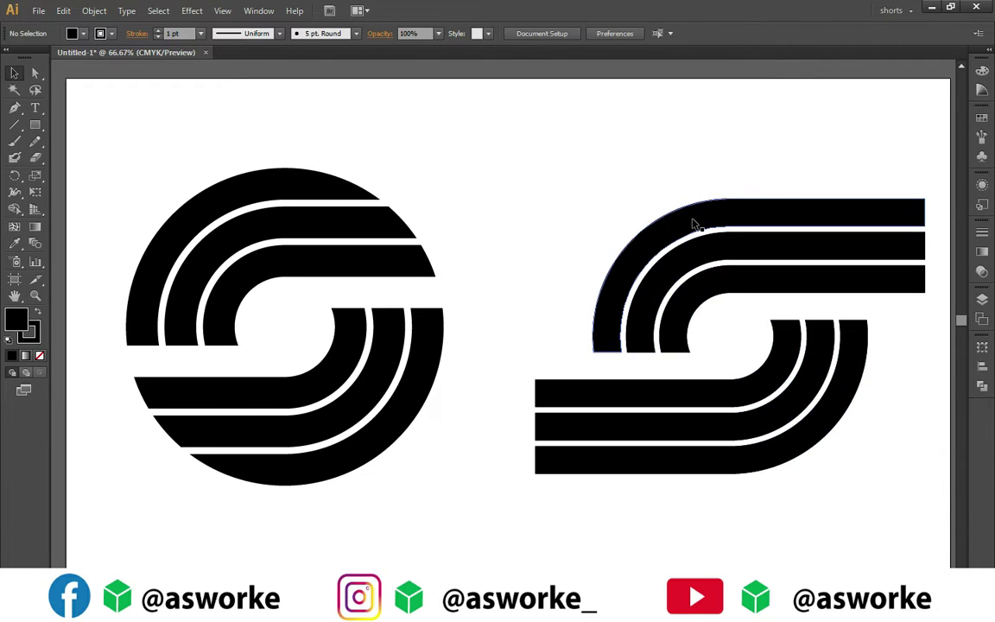
left_click(821, 222)
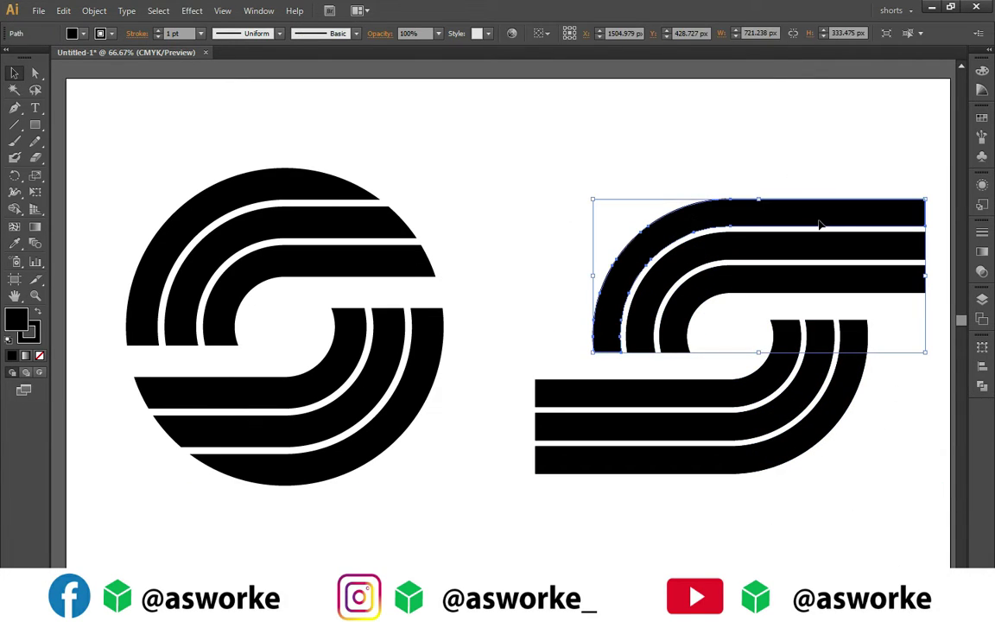
- Give the S's top half a black-to-cyan linear gradient
left_click(983, 254)
left_click(837, 245)
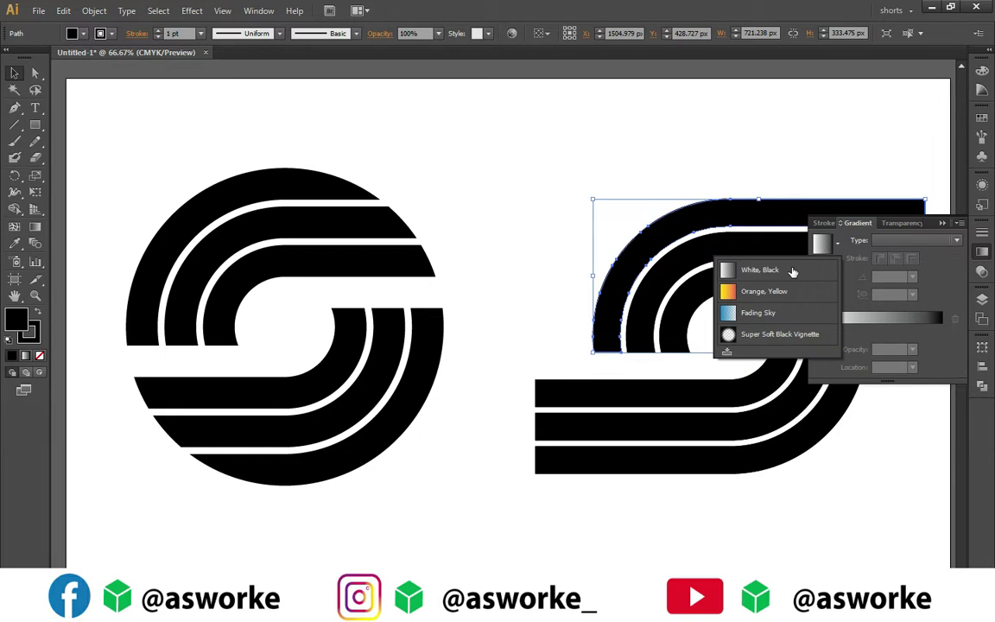
left_click(732, 265)
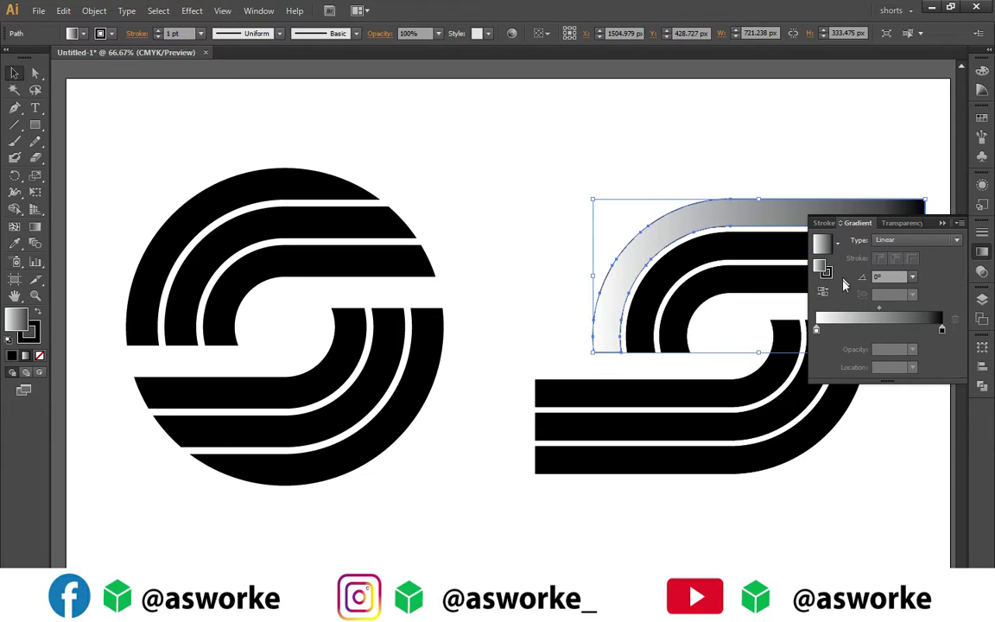
double_click(817, 330)
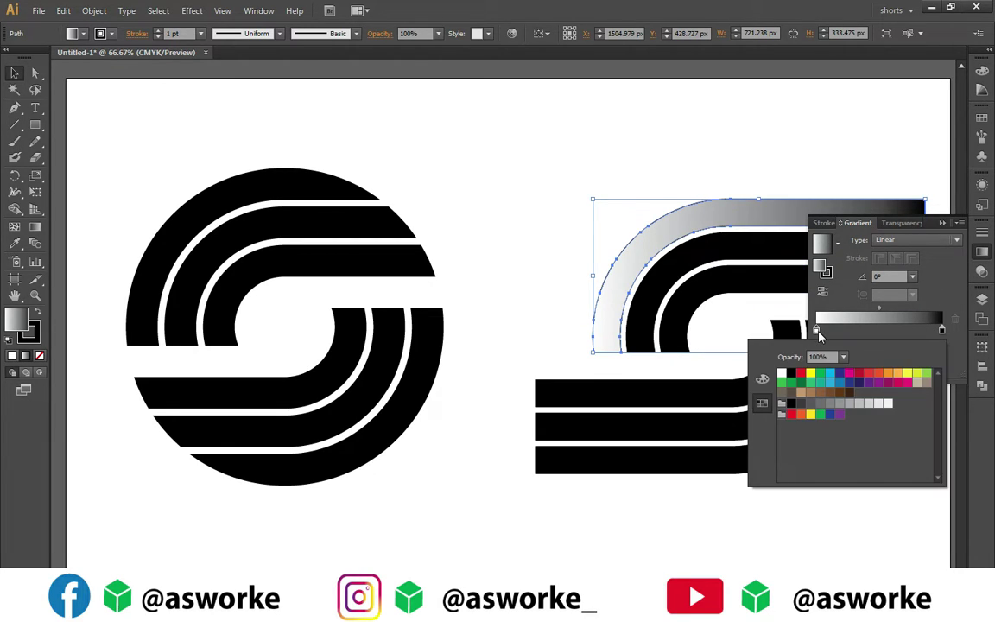
left_click(792, 374)
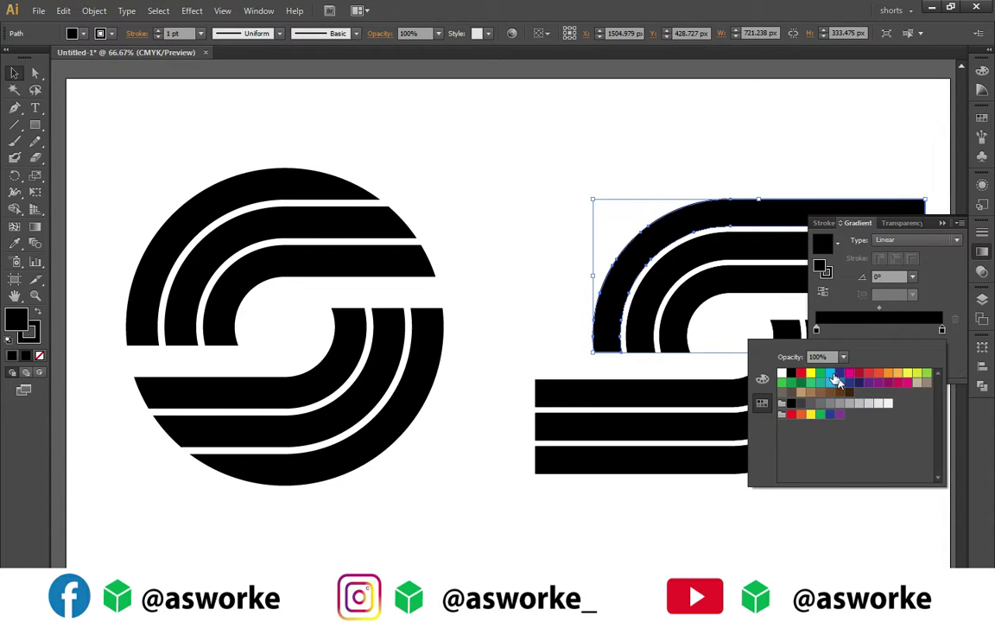
left_click(832, 375)
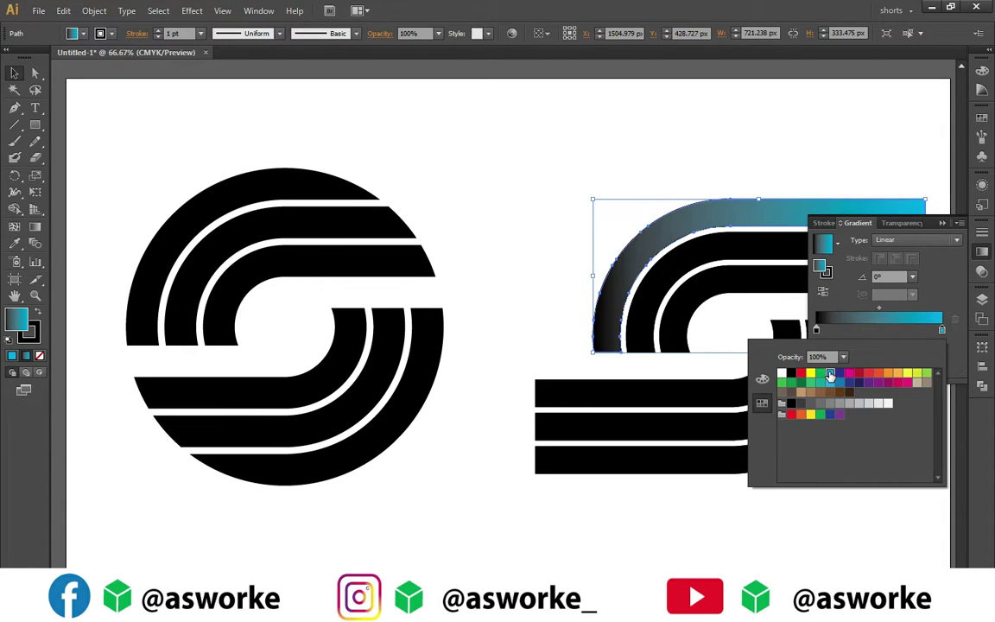
- Add a dark blue middle gradient stop at 45.7%
left_click(892, 329)
double_click(892, 329)
left_click(850, 382)
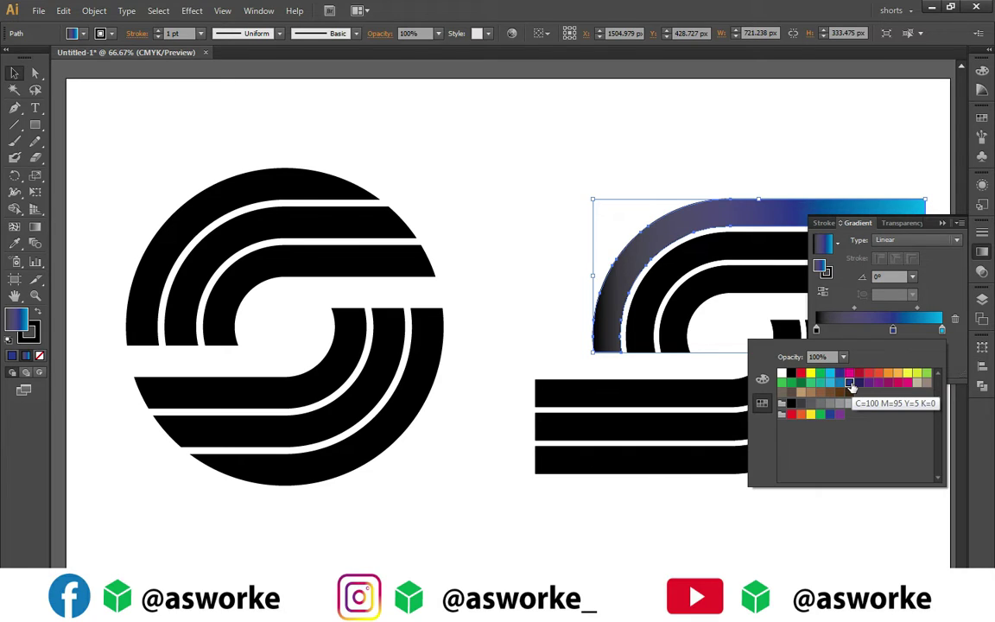
left_click(892, 331)
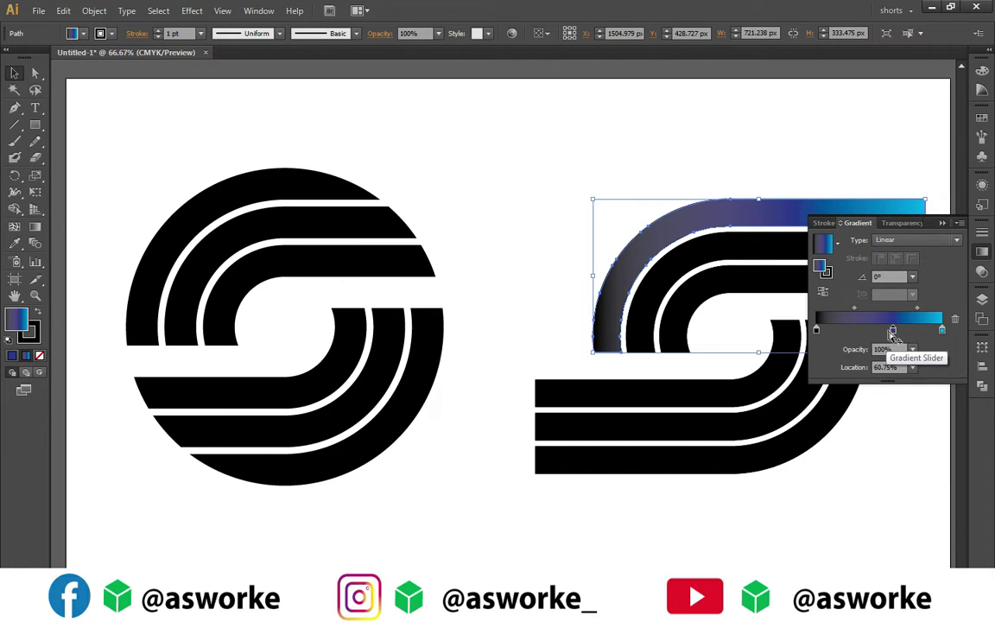
left_click_drag(893, 330, 873, 331)
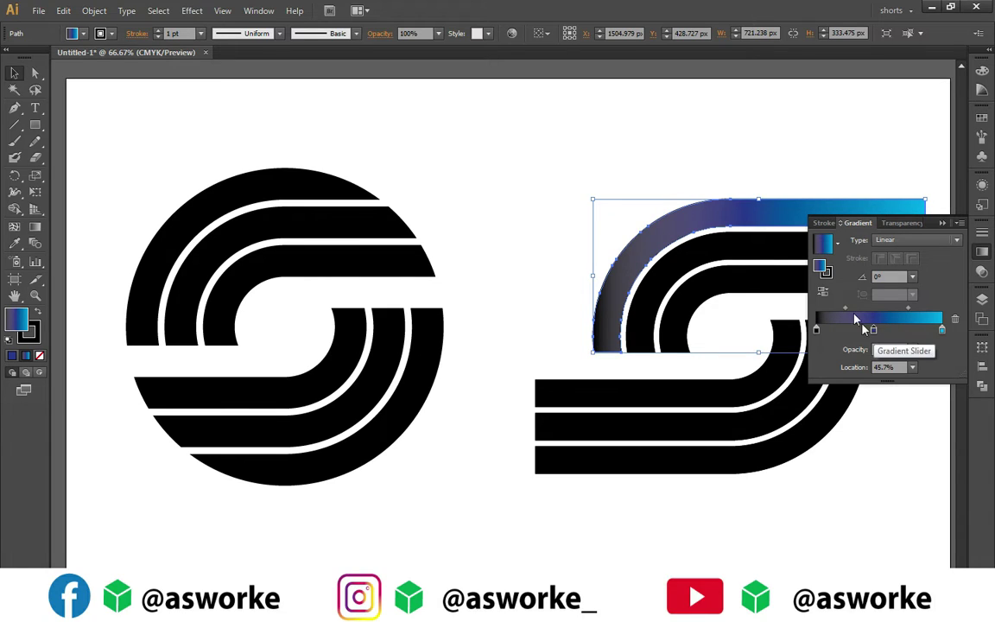
- Apply the black-blue-cyan gradient to every part of the right S
left_click(919, 174)
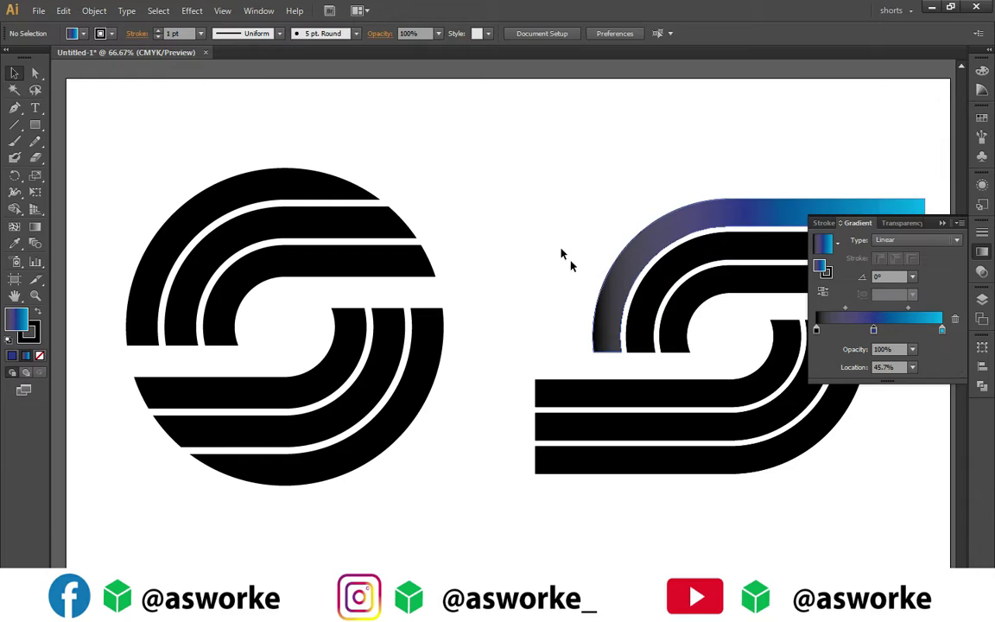
mouse_move(561, 241)
left_mouse_down()
mouse_move(702, 506)
mouse_move(727, 519)
left_mouse_up()
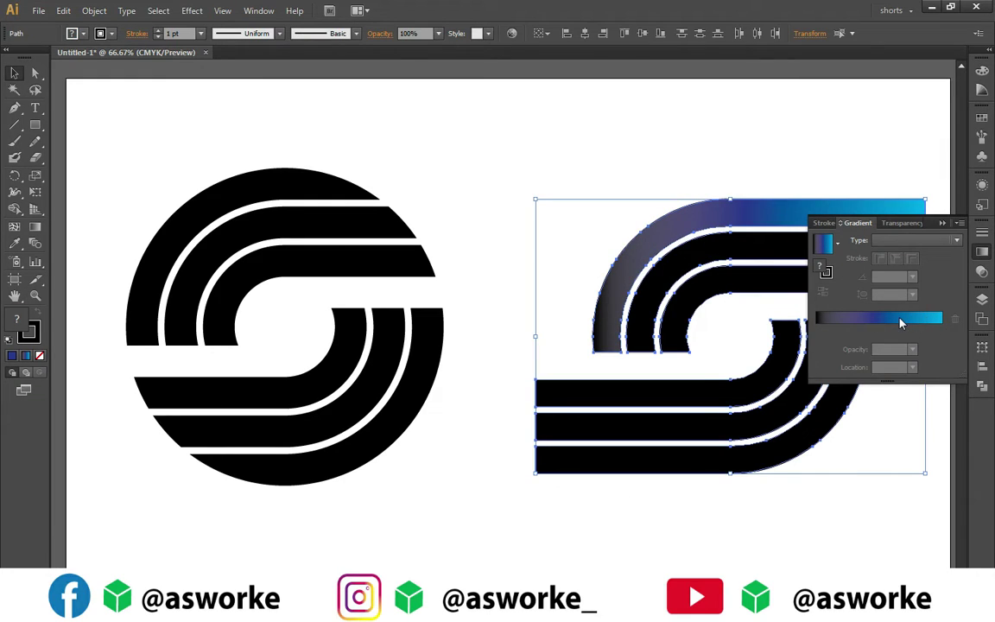
left_click(850, 319)
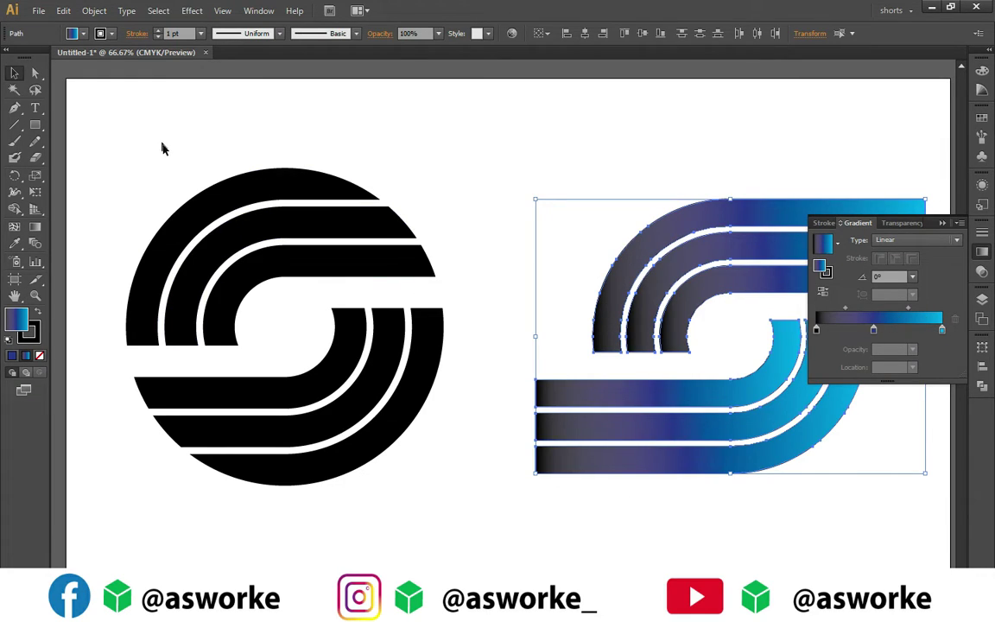
- Apply the gradient to the left S's outer arc
left_click(255, 195)
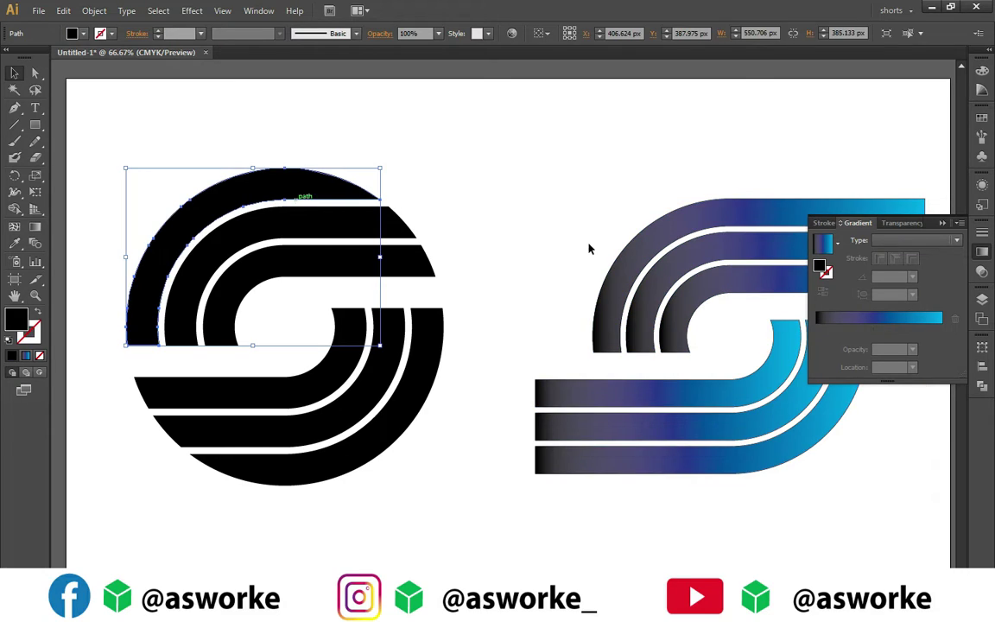
left_click(822, 321)
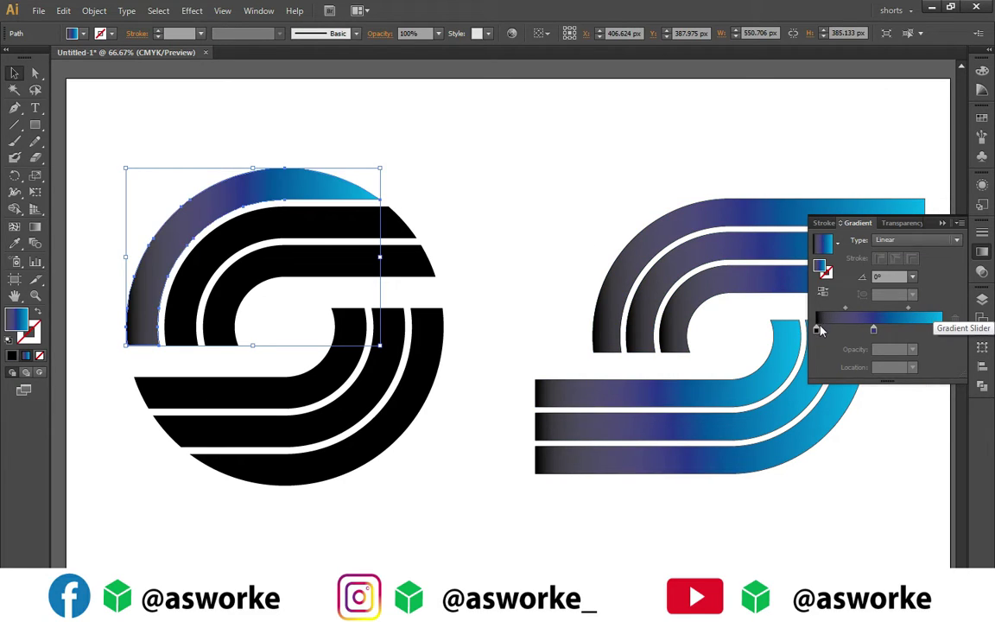
double_click(816, 329)
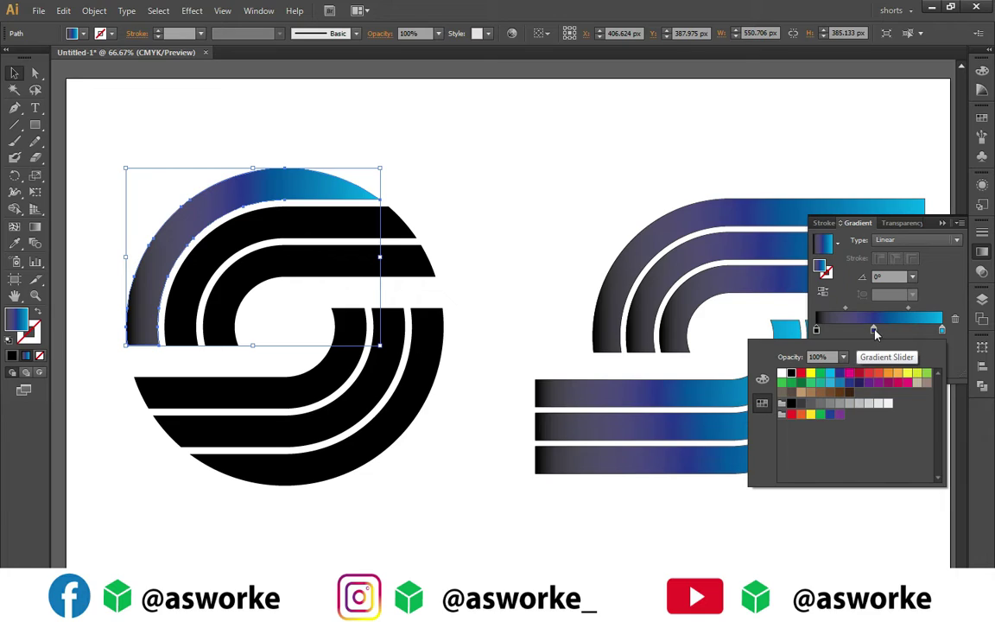
left_click(874, 330)
- Set the gradient's middle stop to dark green and end stop to bright green
double_click(873, 330)
left_click(801, 385)
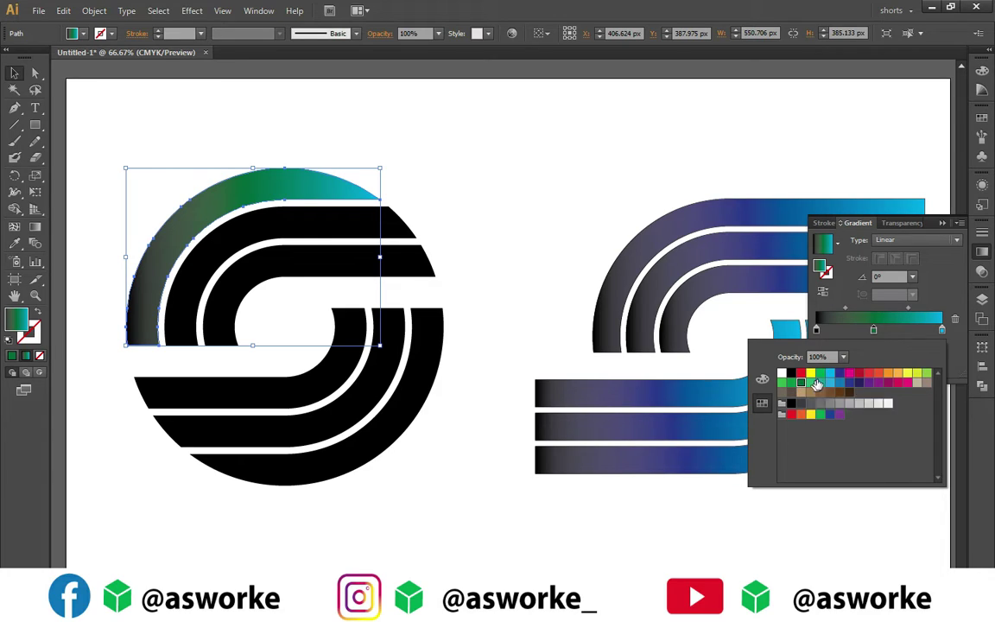
double_click(942, 330)
left_click(761, 322)
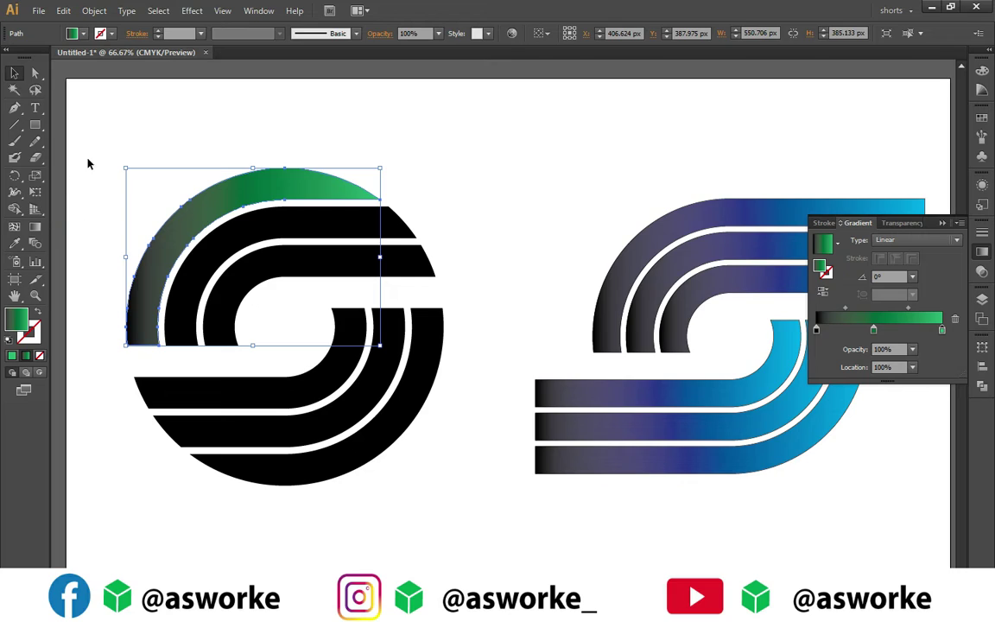
- Apply the green gradient to every part of the left S and deselect
left_click_drag(89, 154, 367, 492)
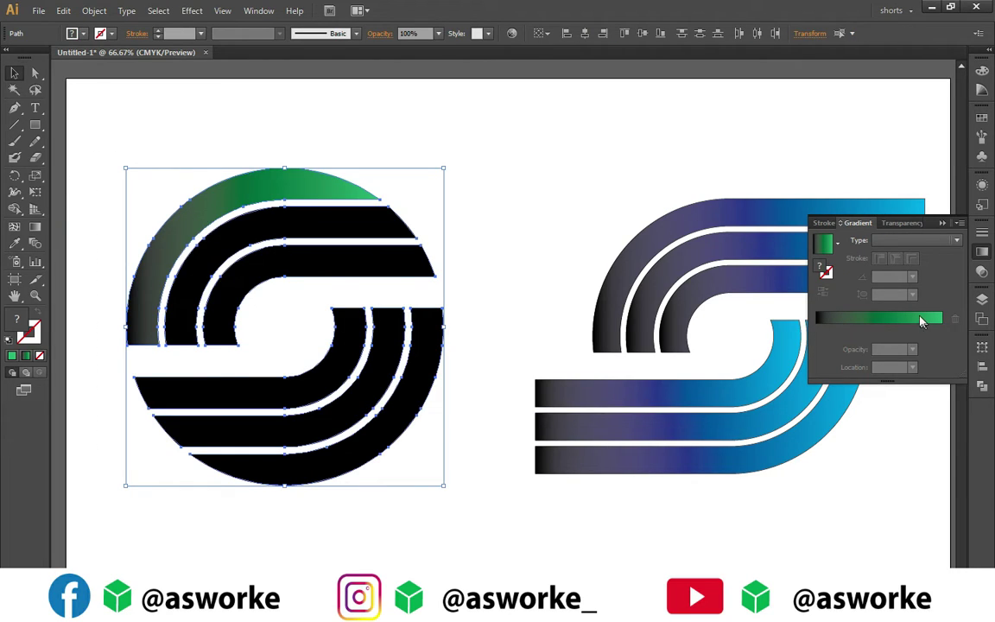
left_click(878, 318)
left_click(523, 253)
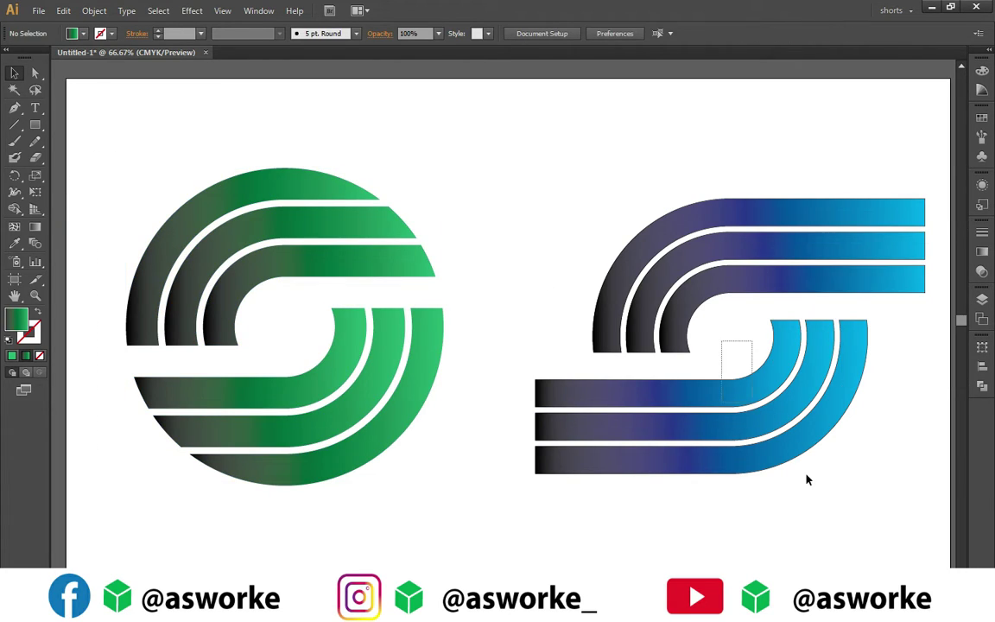
- Redraw the right S's lower and upper gradients diagonally with the Gradient tool
left_click_drag(722, 338, 766, 499)
left_click(33, 227)
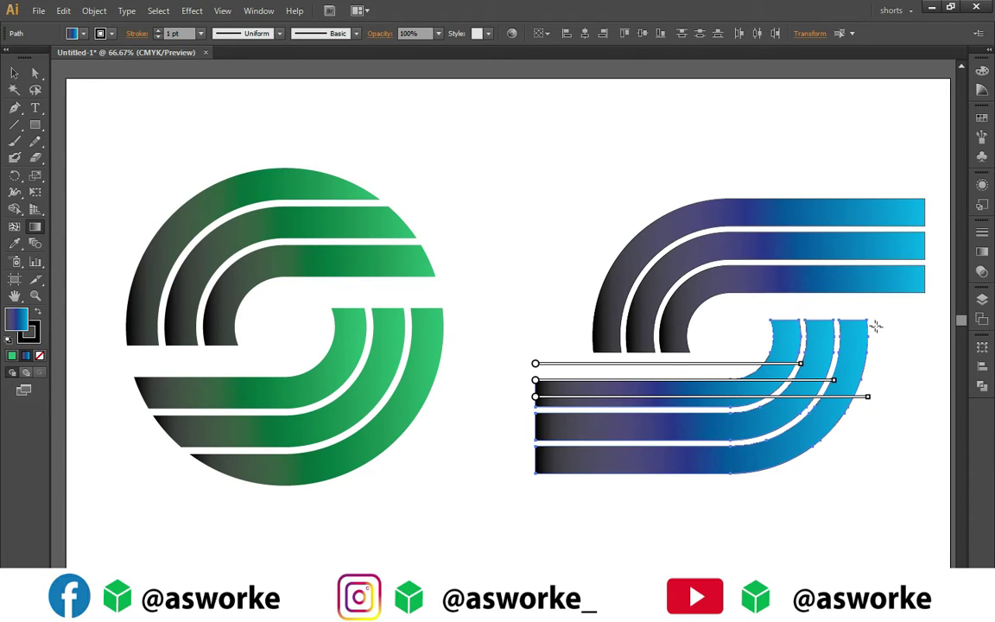
left_click_drag(872, 324, 534, 471)
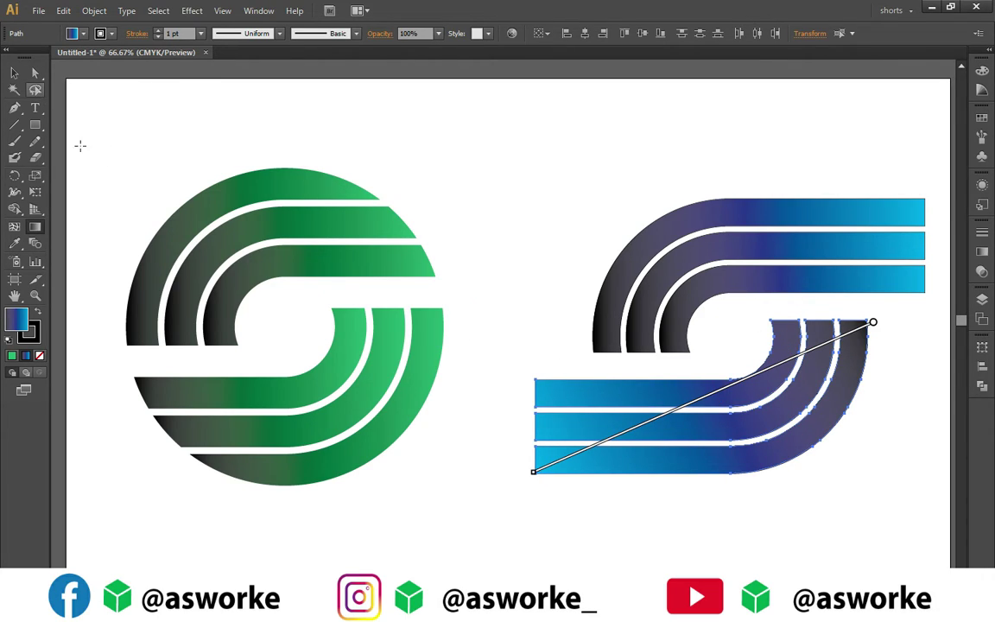
key("a")
left_click_drag(564, 177, 731, 348)
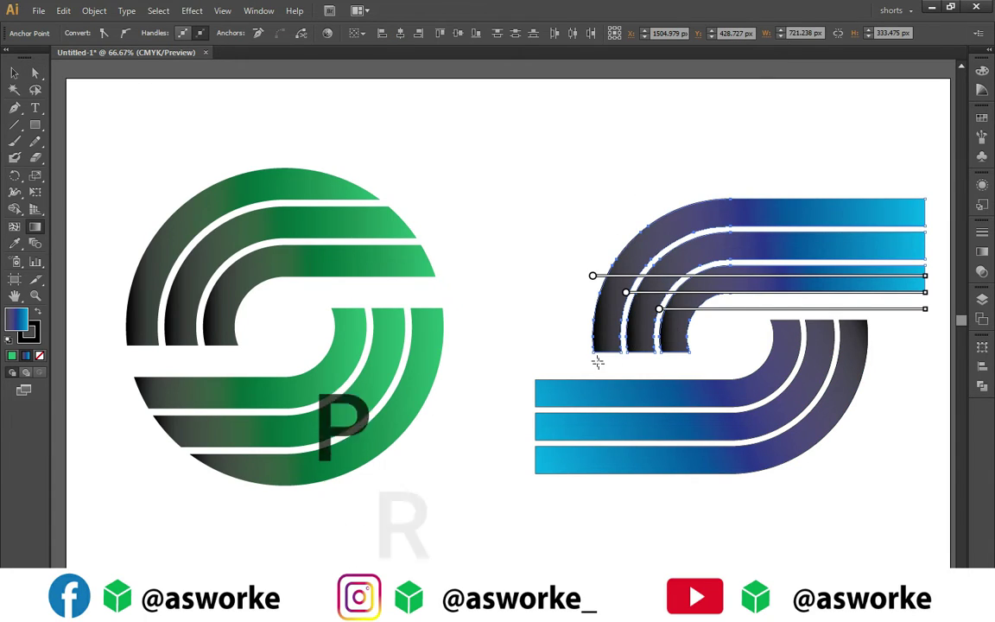
key("g")
left_click_drag(804, 202, 926, 202)
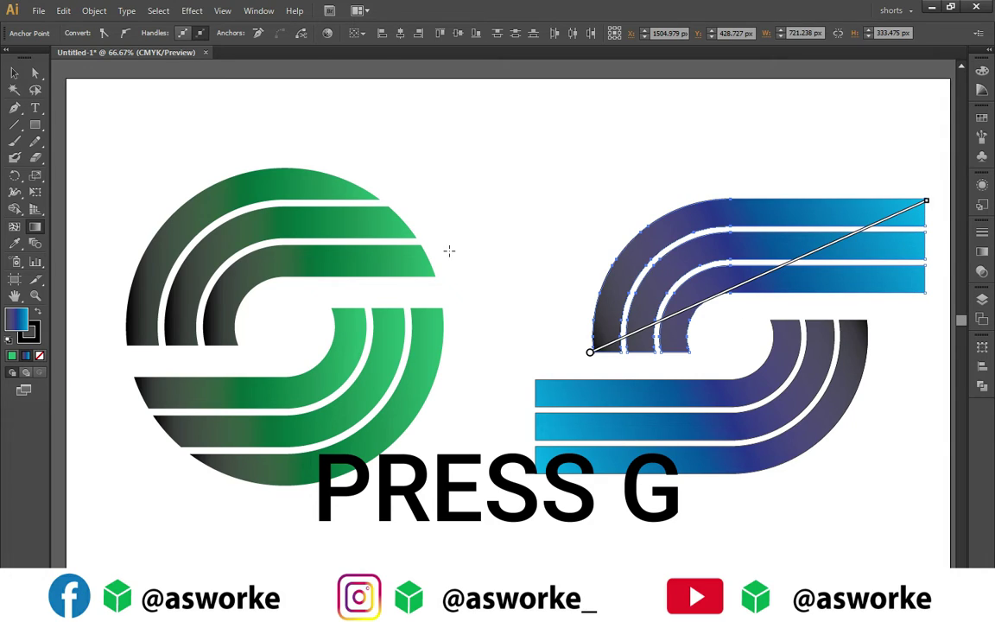
- Run the left S's upper gradient diagonally up-right and its lower gradient down-left
key("a")
left_click_drag(164, 177, 287, 349)
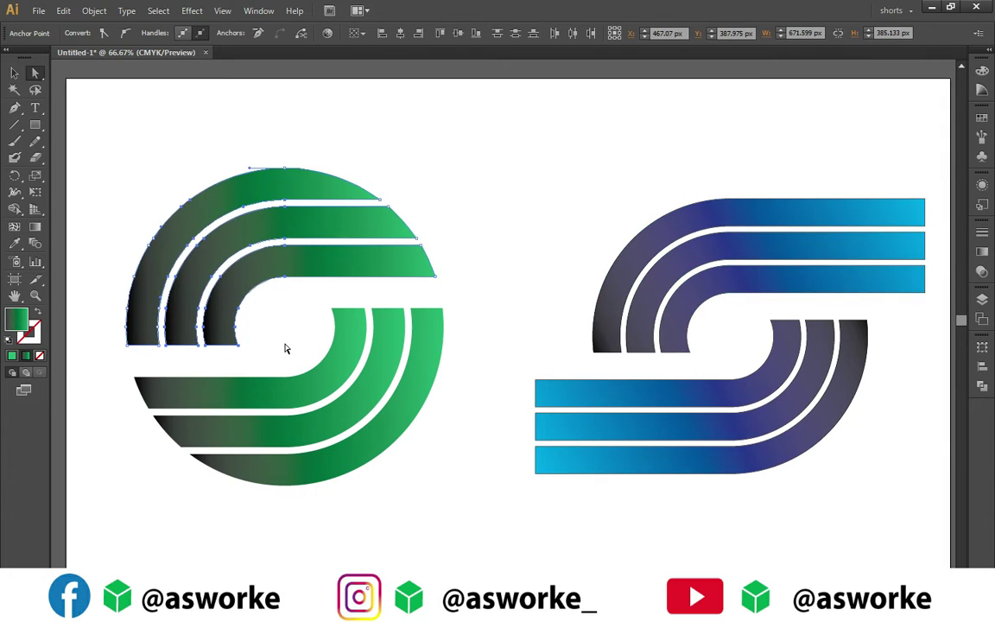
key("g")
mouse_move(121, 345)
left_mouse_down()
mouse_move(298, 252)
mouse_move(404, 216)
left_mouse_up()
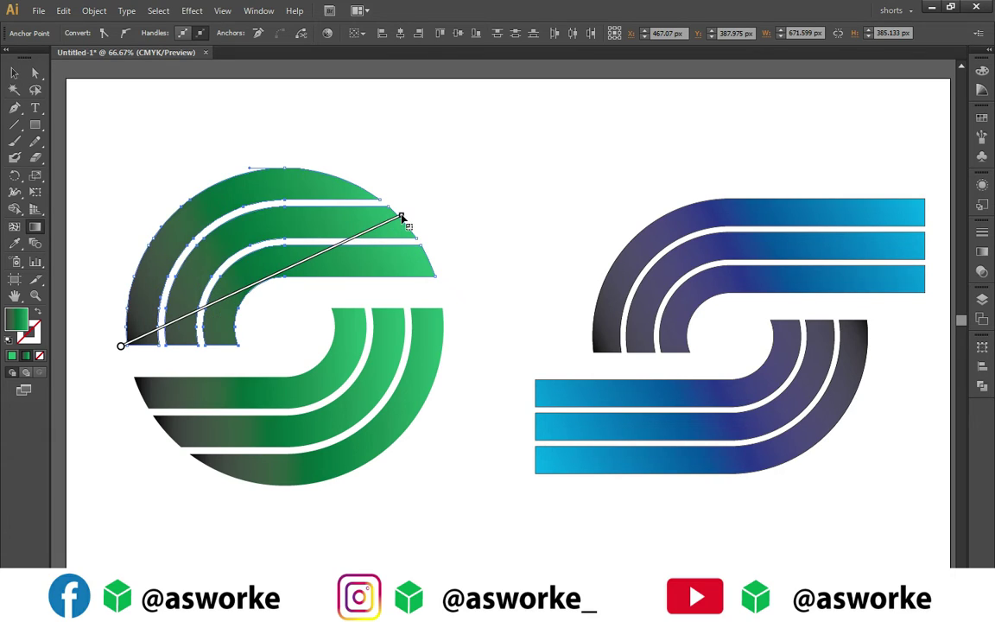
key("a")
left_click_drag(120, 366, 378, 510)
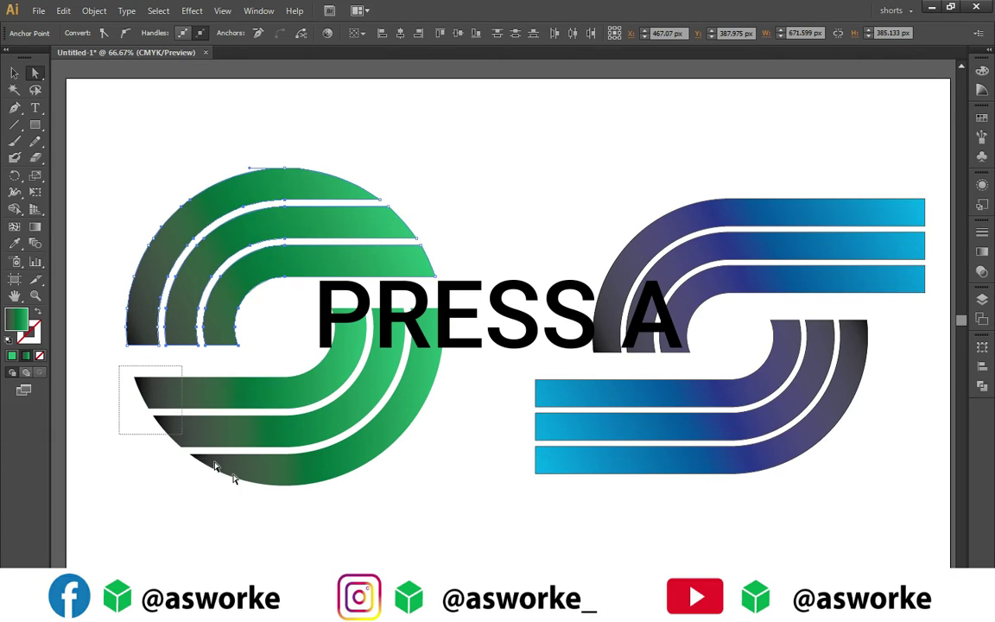
key("g")
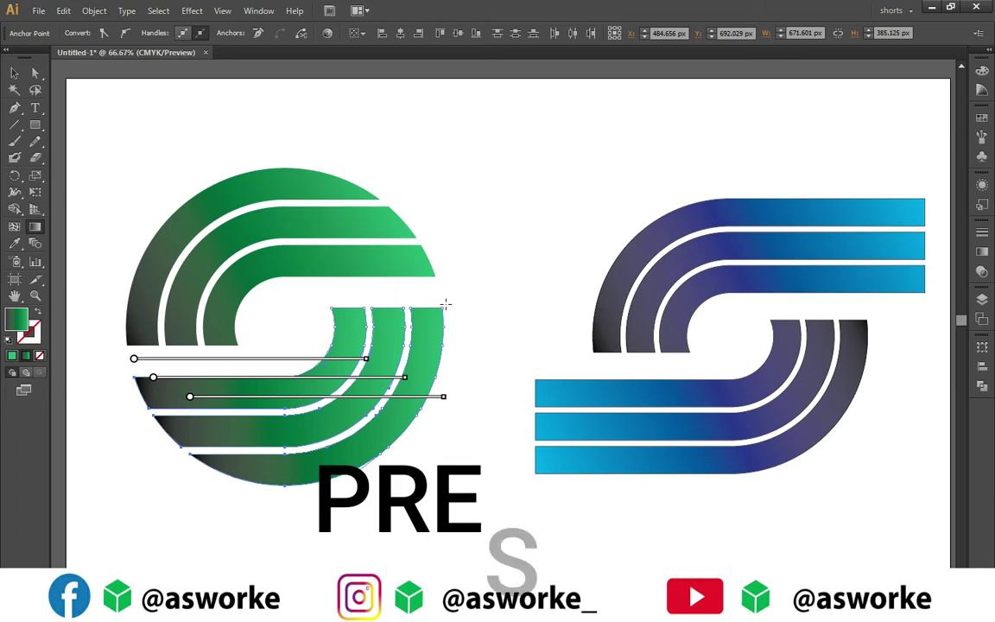
left_click_drag(445, 304, 177, 446)
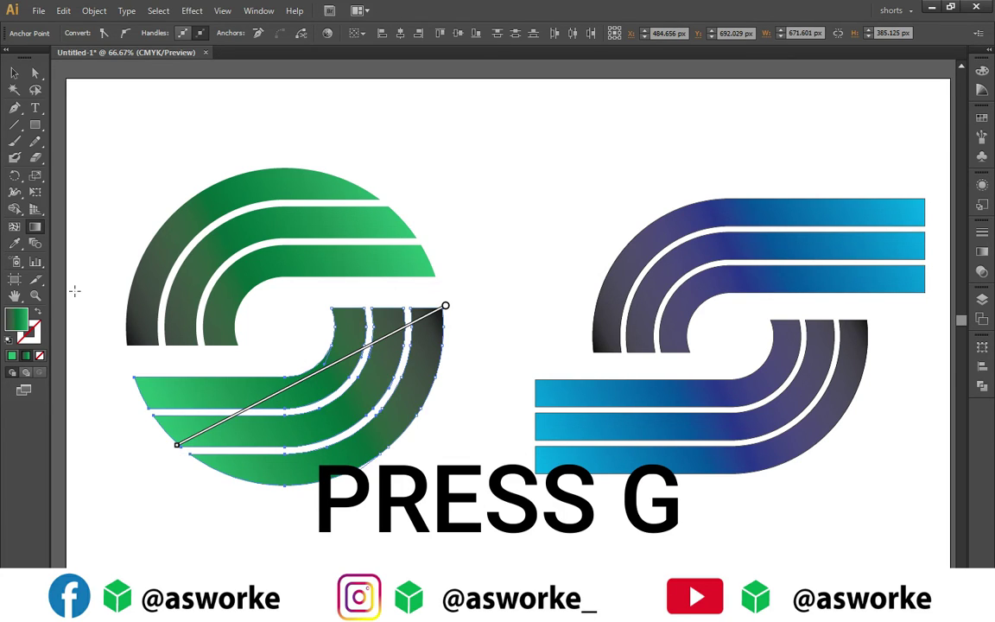
- Select the right blue S and rotate it about 45° clockwise
left_click(14, 75)
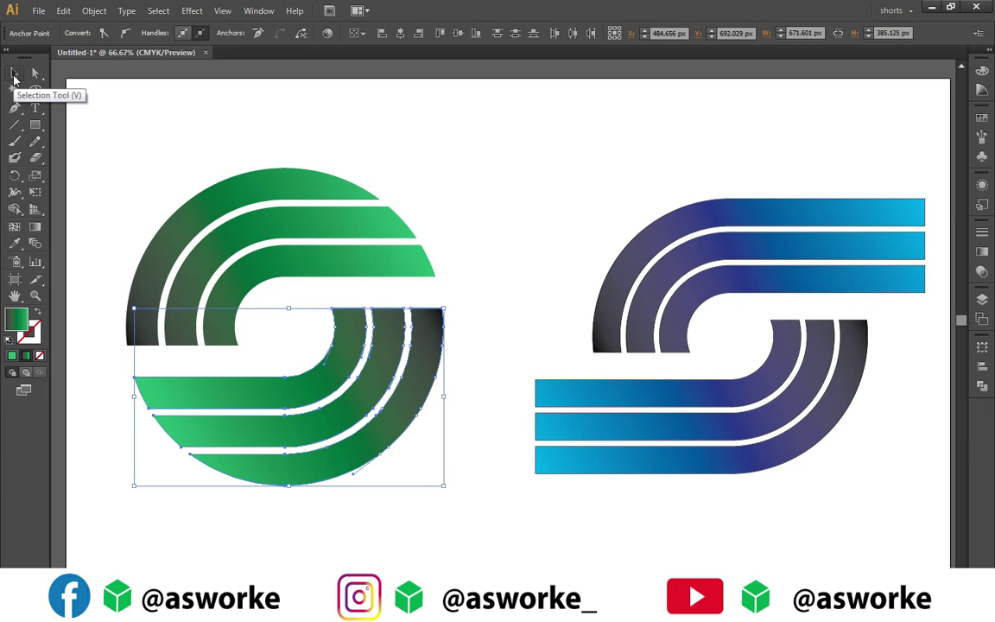
left_click(199, 219)
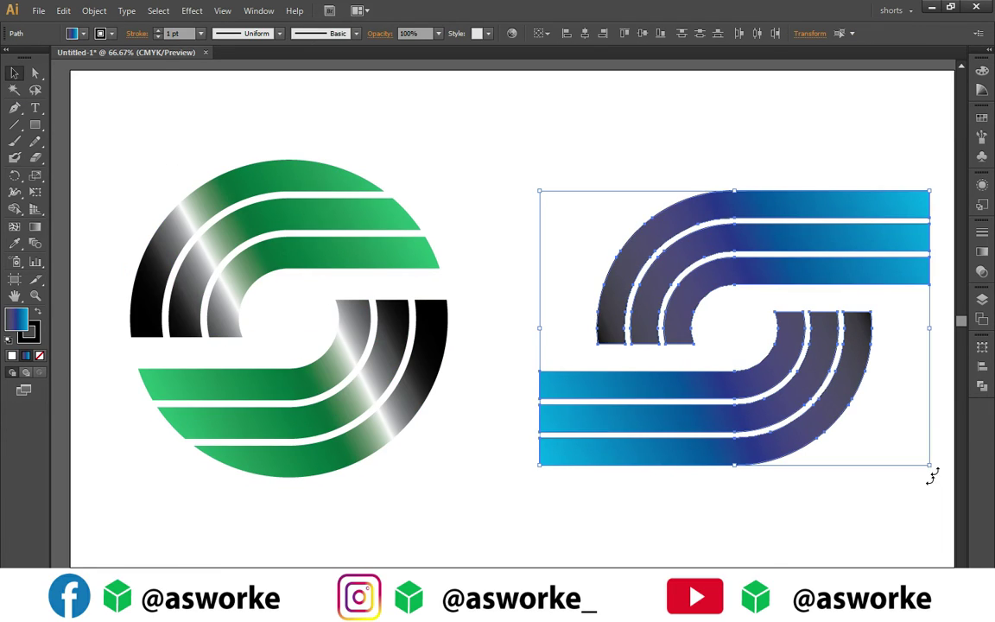
left_click_drag(928, 471, 780, 544)
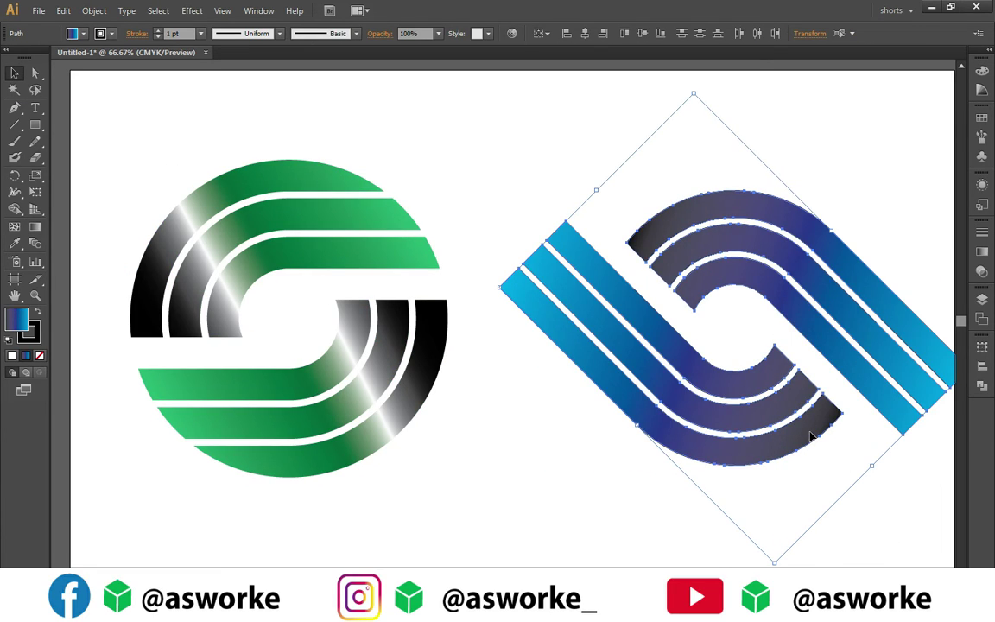